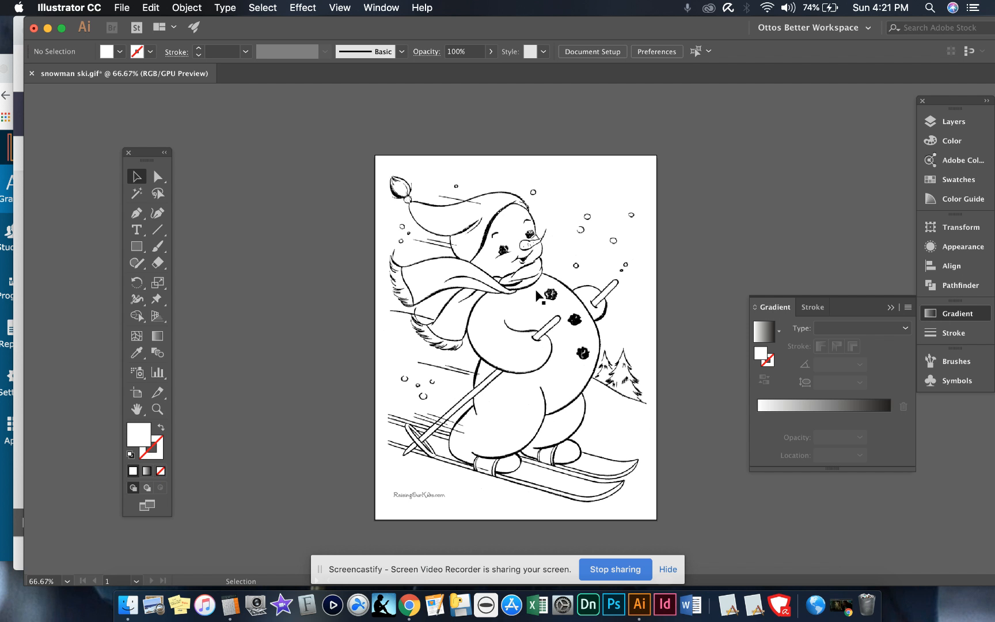
Step: Select the placed snowman image and examine the quality of its line edges up close
click(482, 286)
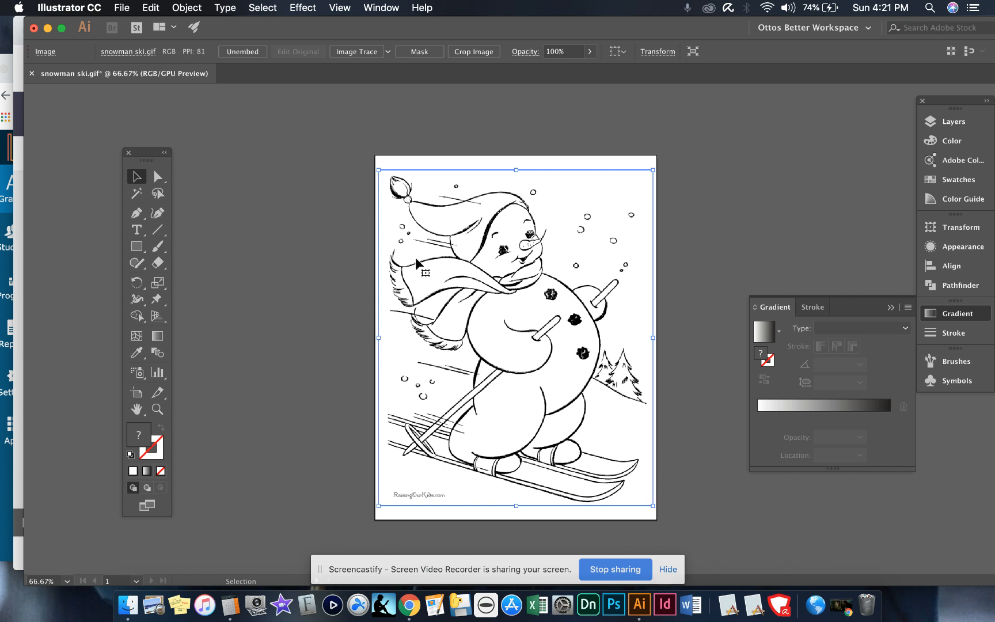
key(super+equal)
key(super+equal)
key(super+equal)
key(super+equal)
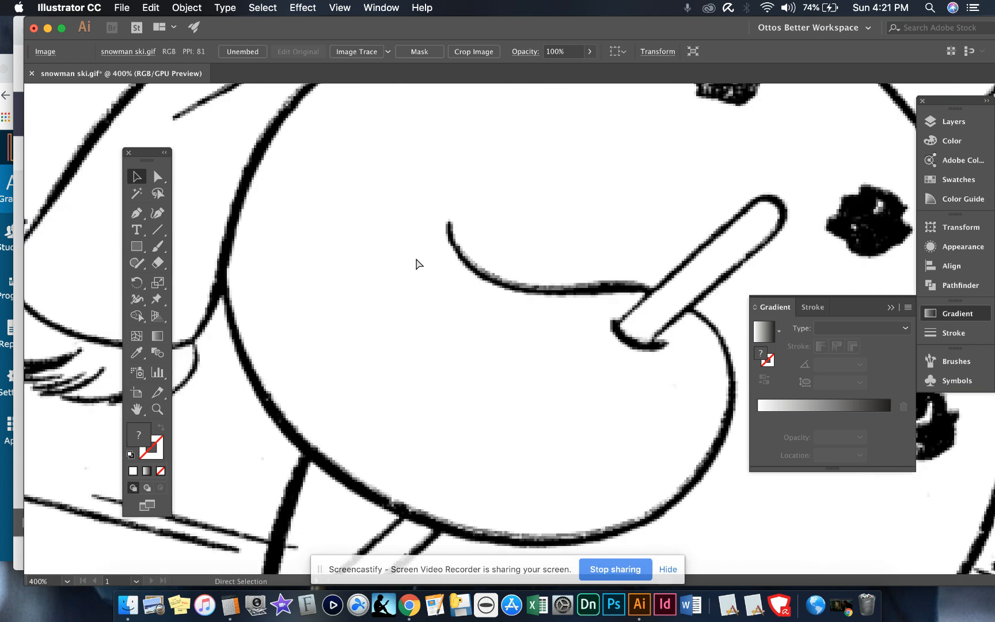
key(super+minus)
key(super+minus)
key(super+minus)
key(super+minus)
key(super+minus)
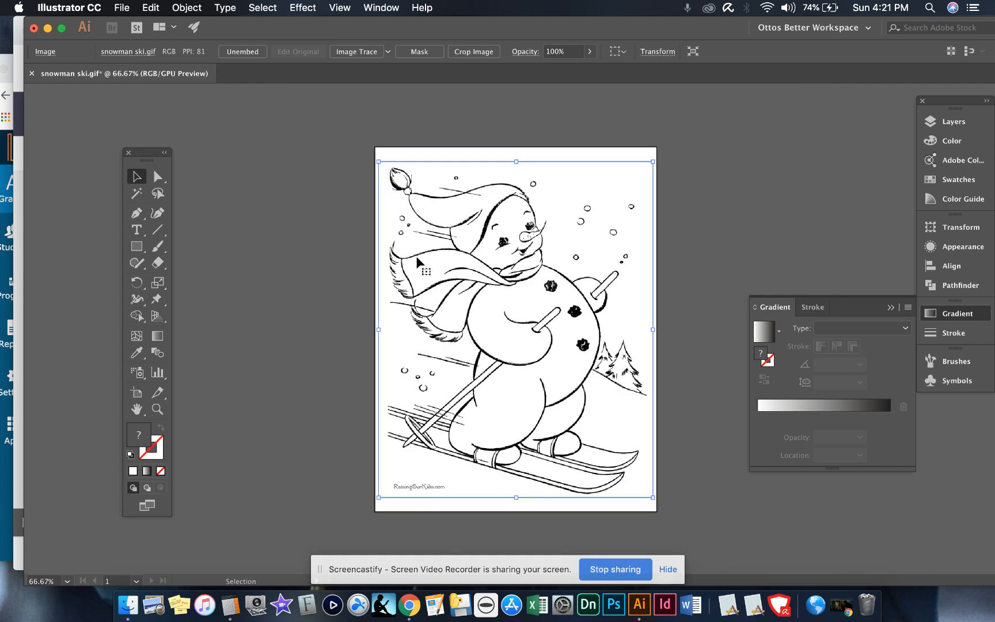
Step: Apply Image Trace to the snowman image with the Default preset
click(388, 51)
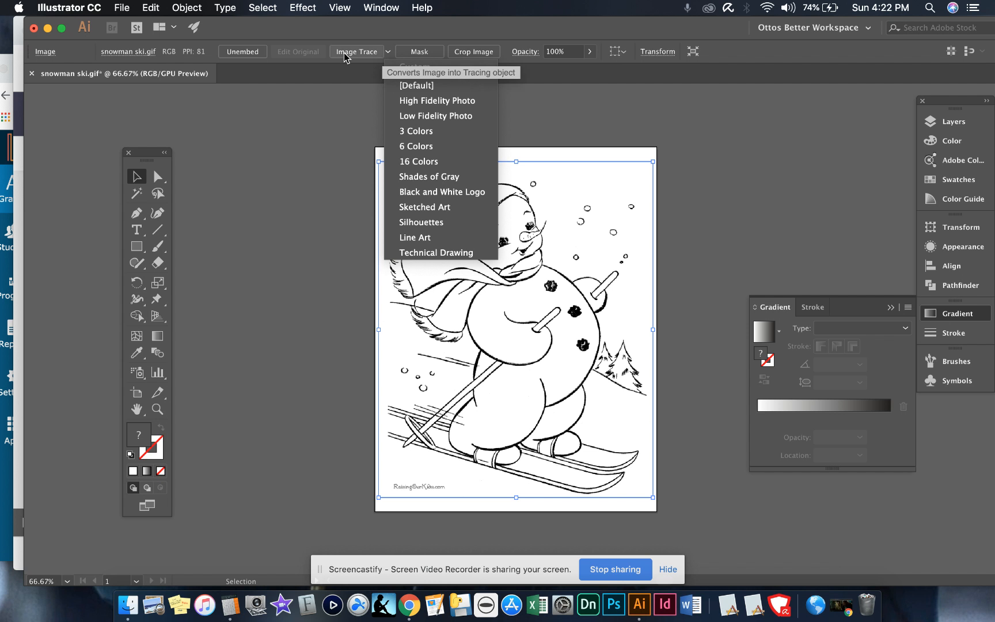
click(412, 87)
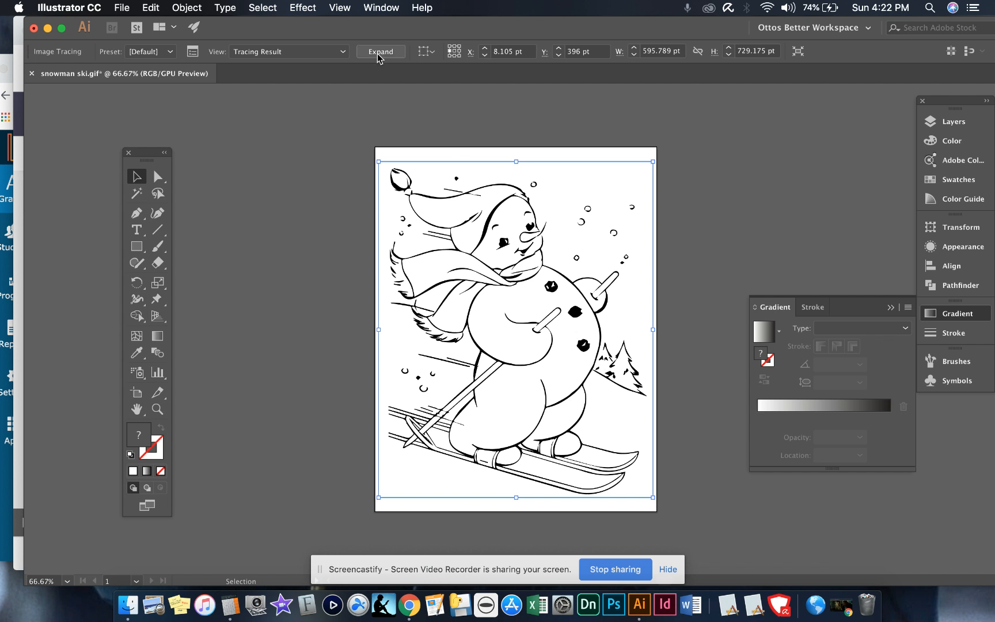
click(345, 51)
click(345, 52)
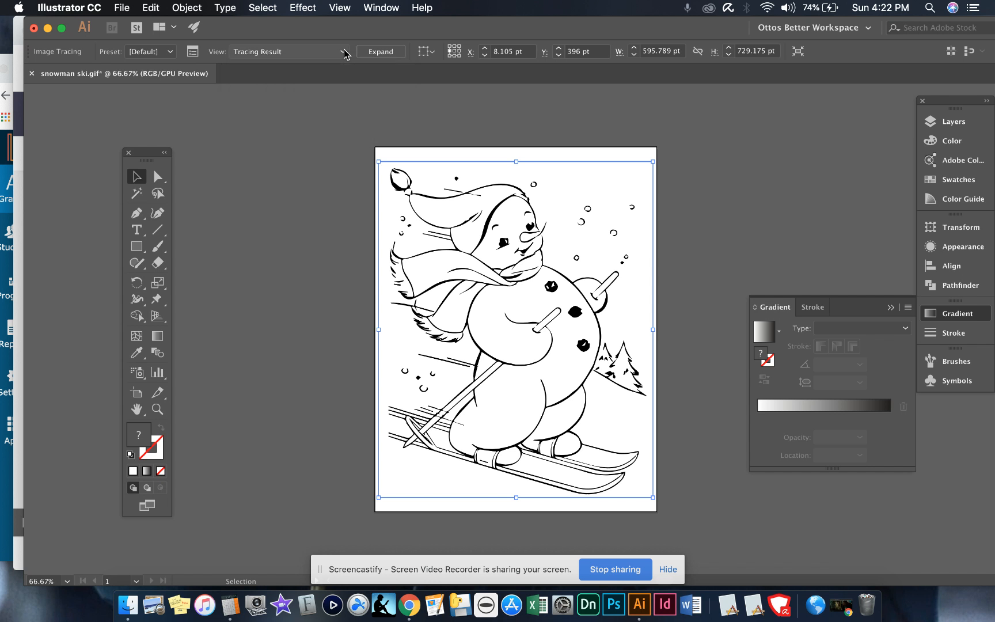
Step: Try the Silhouettes tracing preset and settle on the Low Fidelity Photo preset for the snowman
click(169, 52)
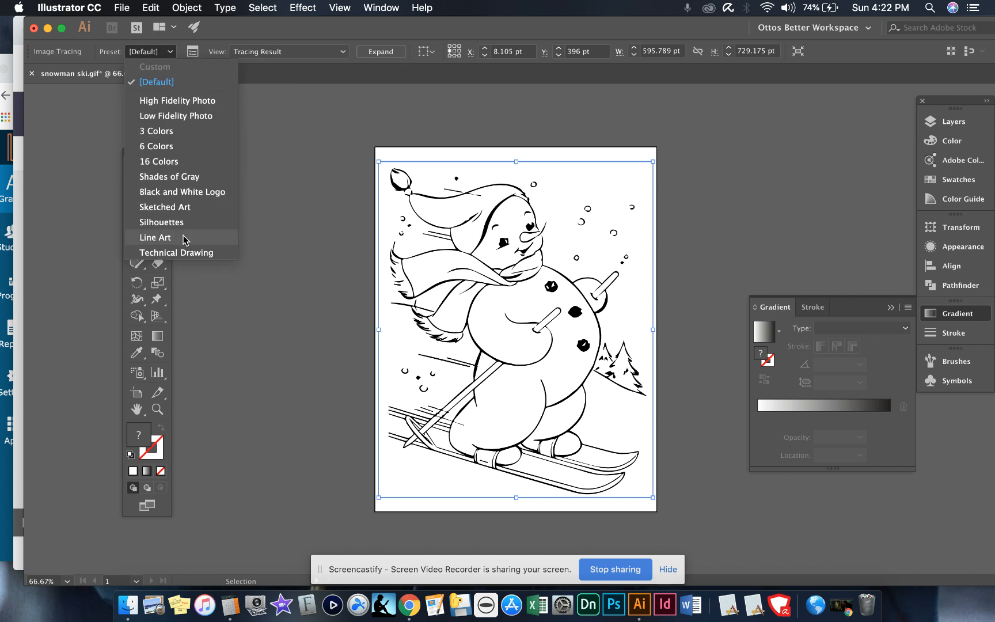
click(162, 223)
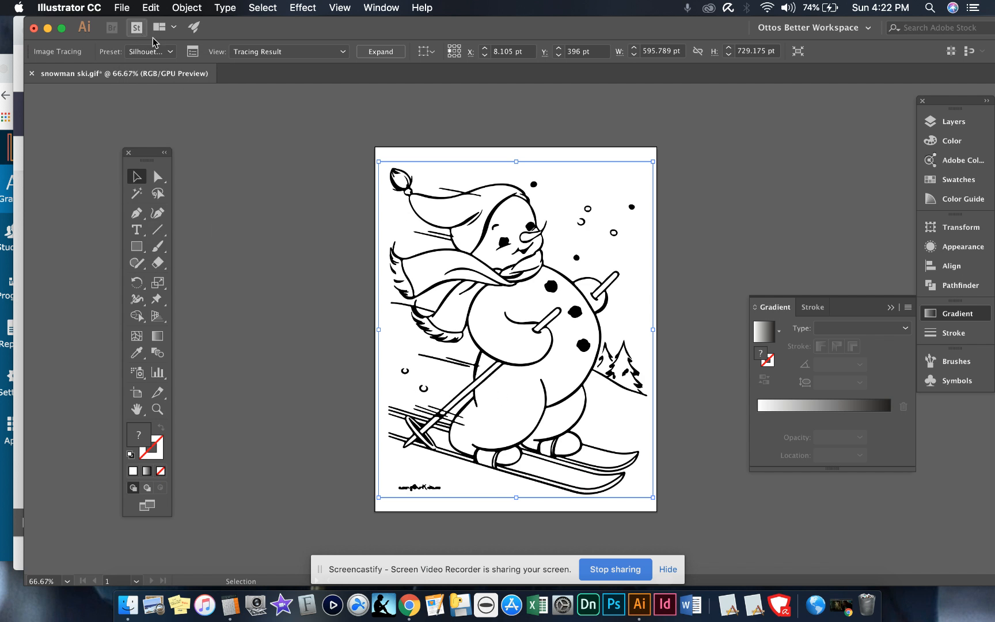
click(170, 52)
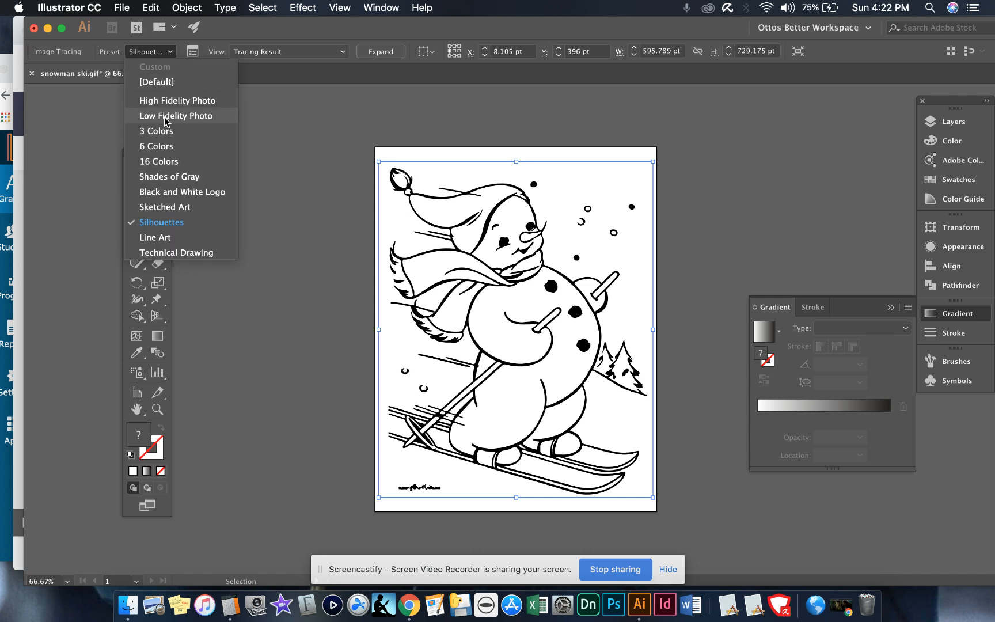
click(164, 116)
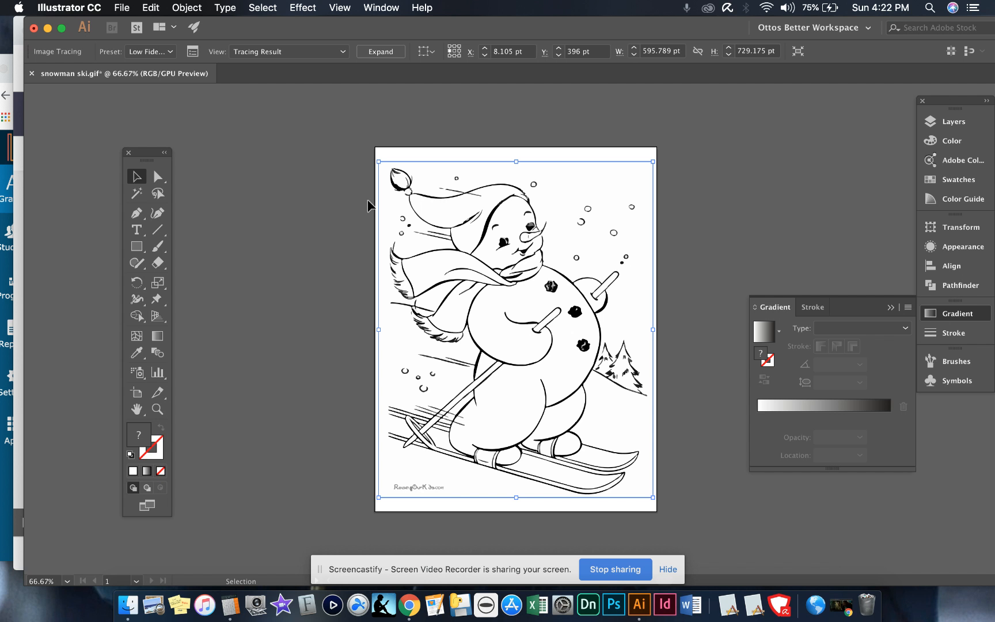
Step: Expand the traced snowman and ungroup it into separate paths
click(377, 52)
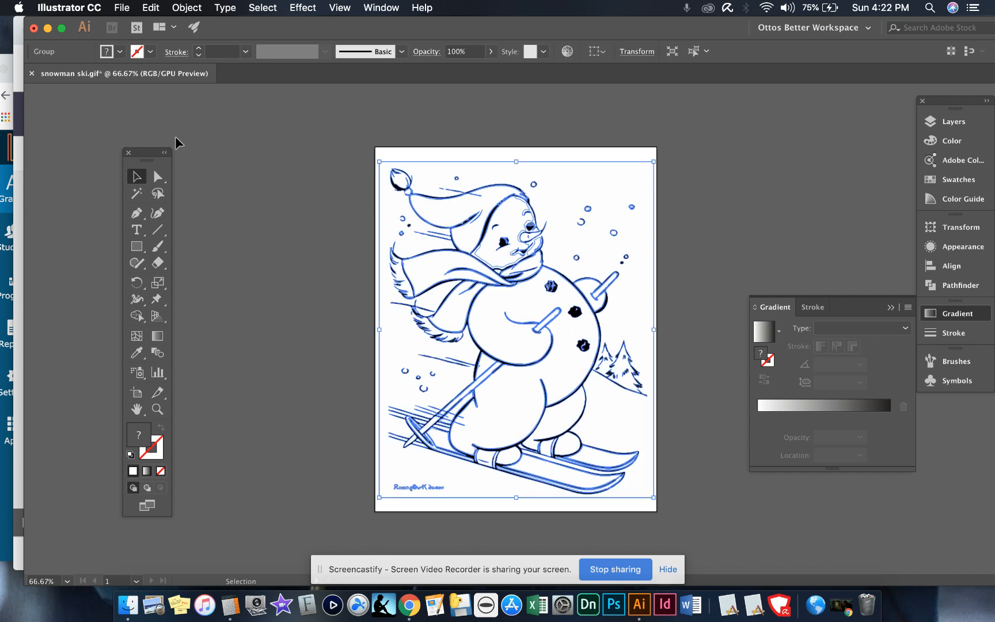
click(190, 8)
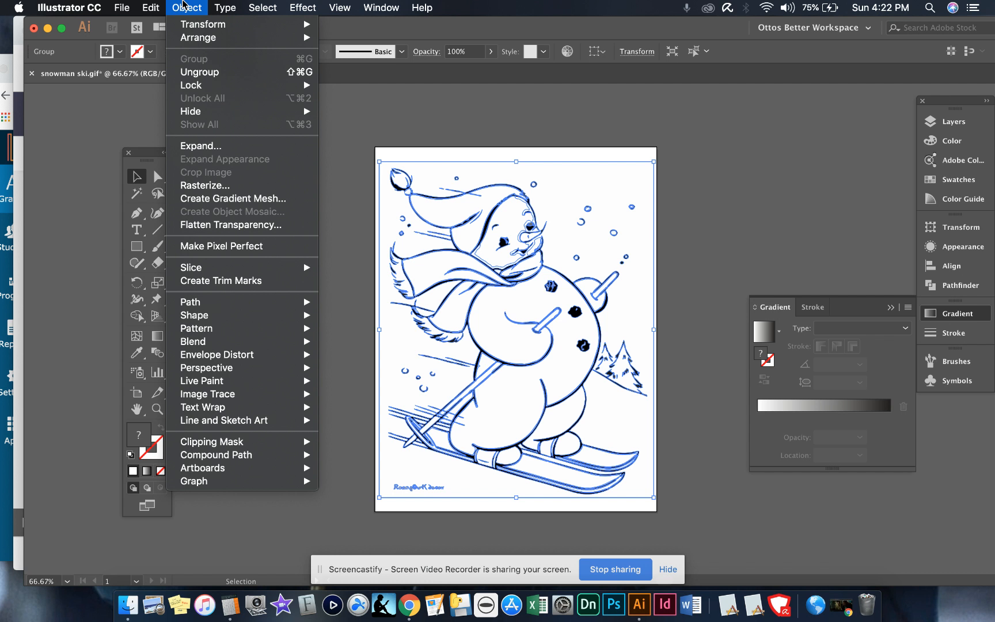
click(197, 73)
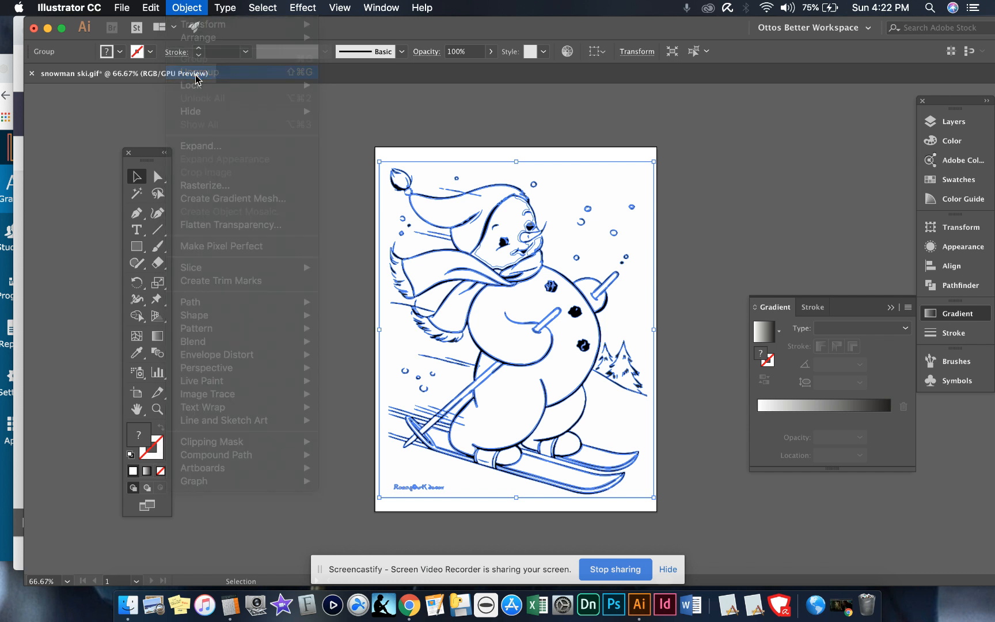
click(300, 262)
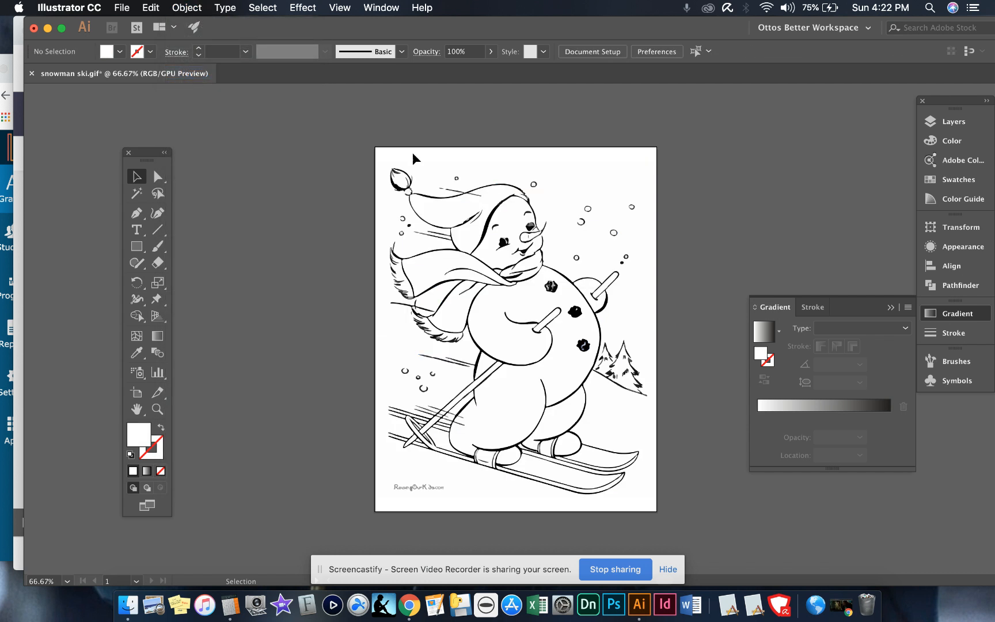
Step: Select the white background shape behind the snowman drawing with the Direct Selection tool and delete it
click(553, 198)
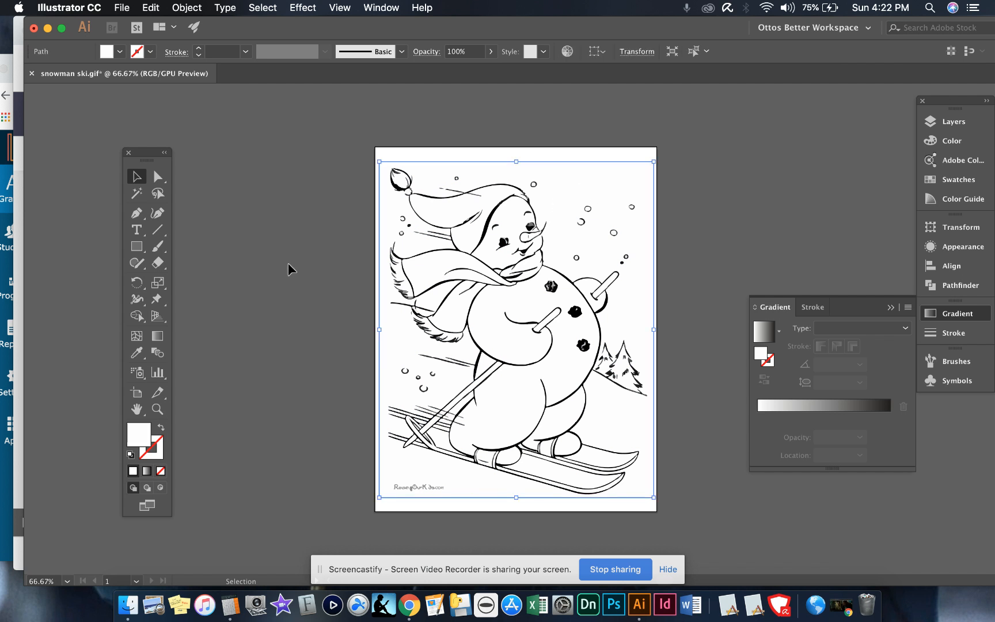
click(302, 236)
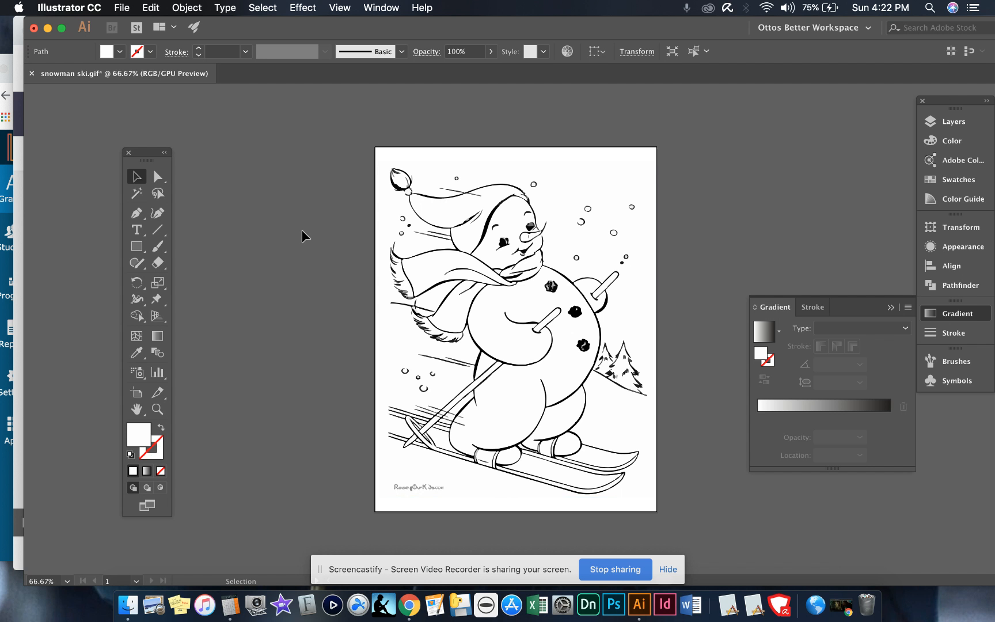
click(156, 176)
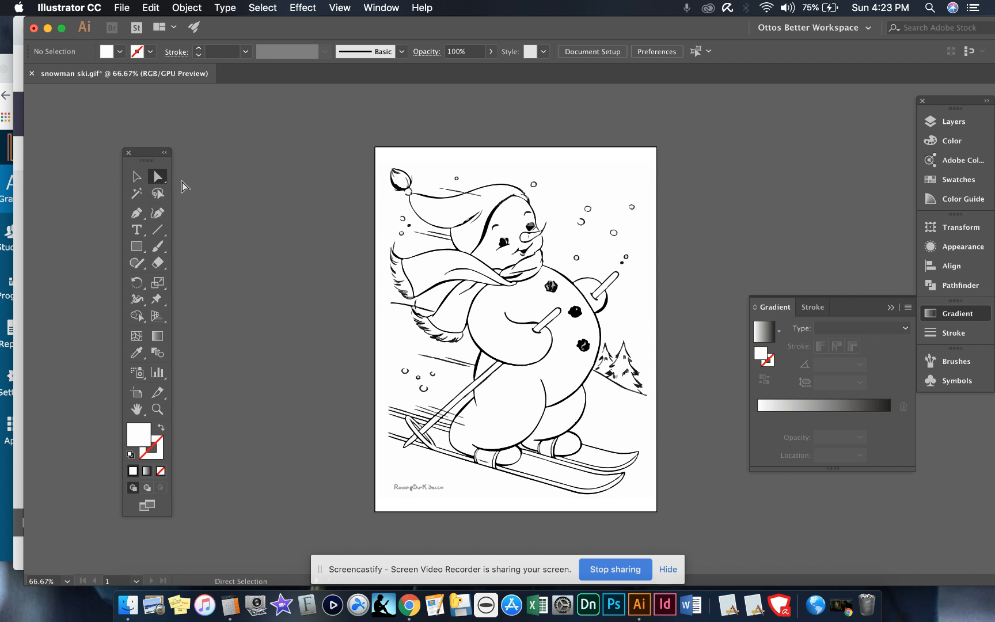
click(588, 192)
click(569, 192)
click(576, 398)
click(311, 370)
key(v)
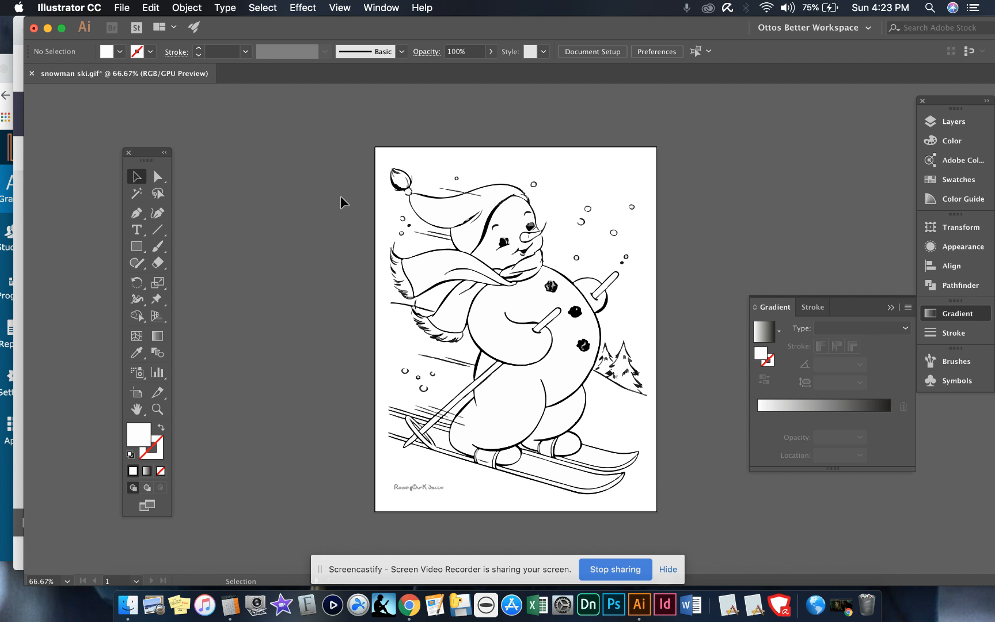
Step: Select all of the snowman artwork and make it a Live Paint group
mouse_move(347, 139)
mouse_down()
mouse_move(536, 333)
mouse_move(693, 532)
mouse_up()
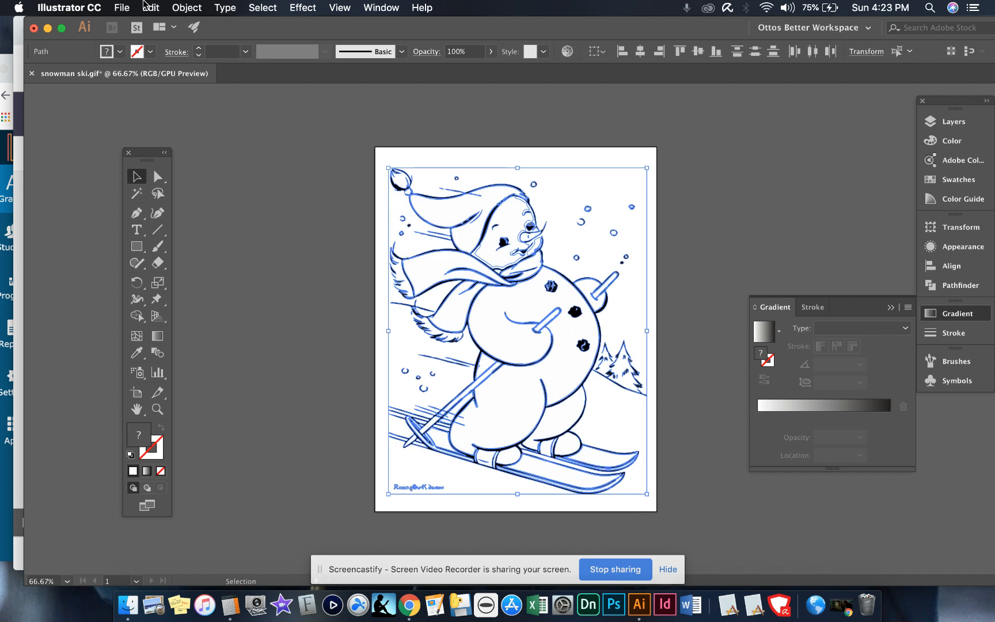
click(187, 8)
mouse_move(235, 382)
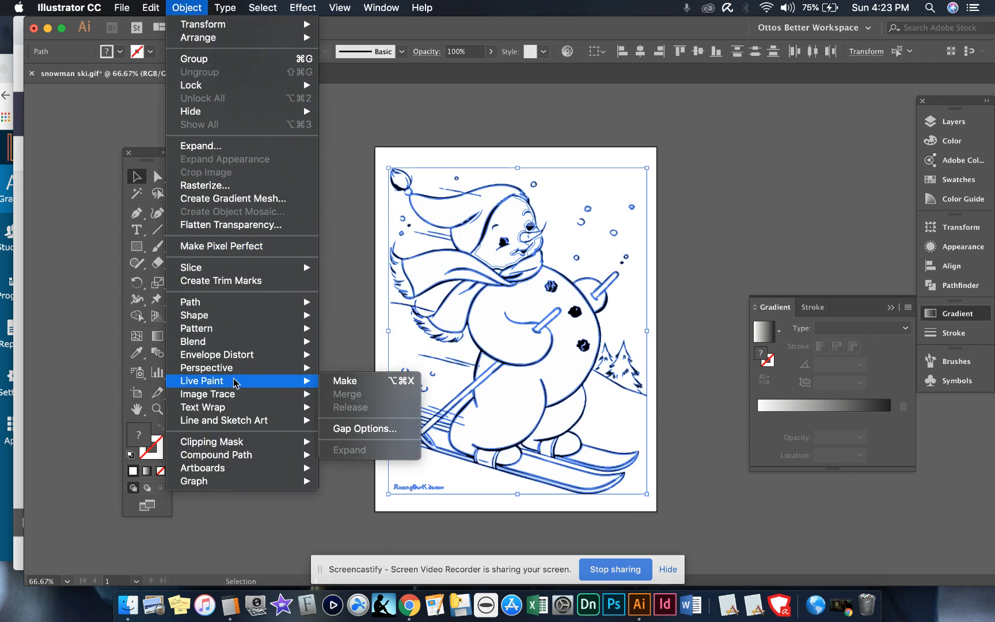
click(337, 382)
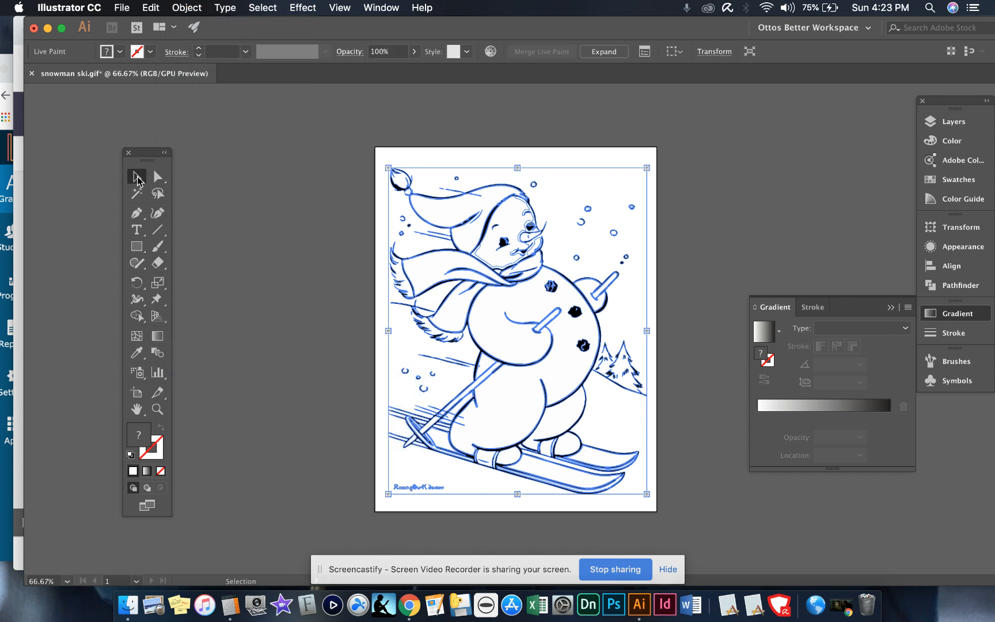
click(307, 281)
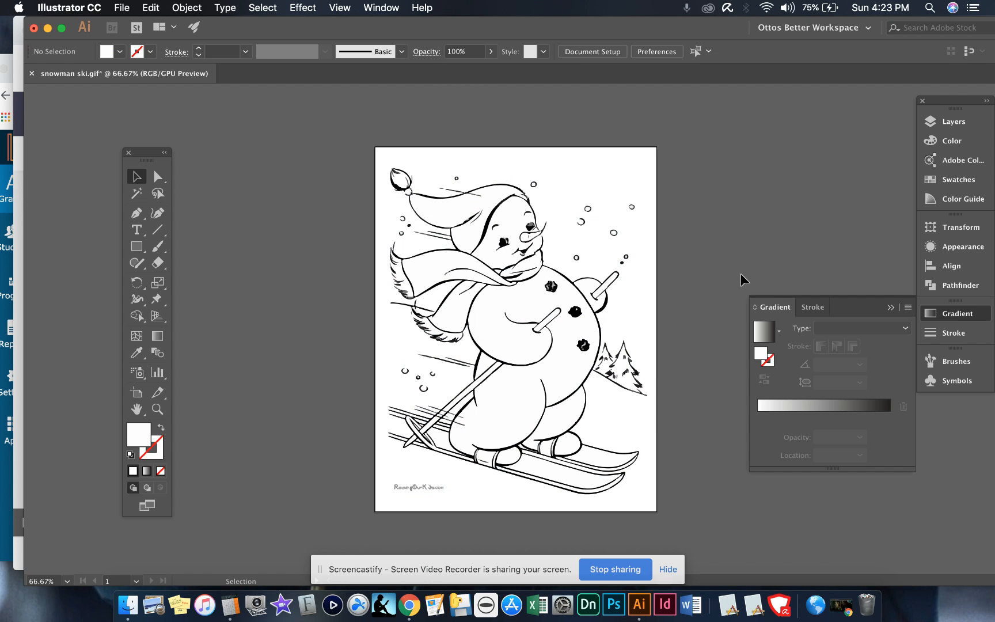
Step: Open the Kids Stuff swatch library and look through its color groups
scroll(741, 273, right, 3)
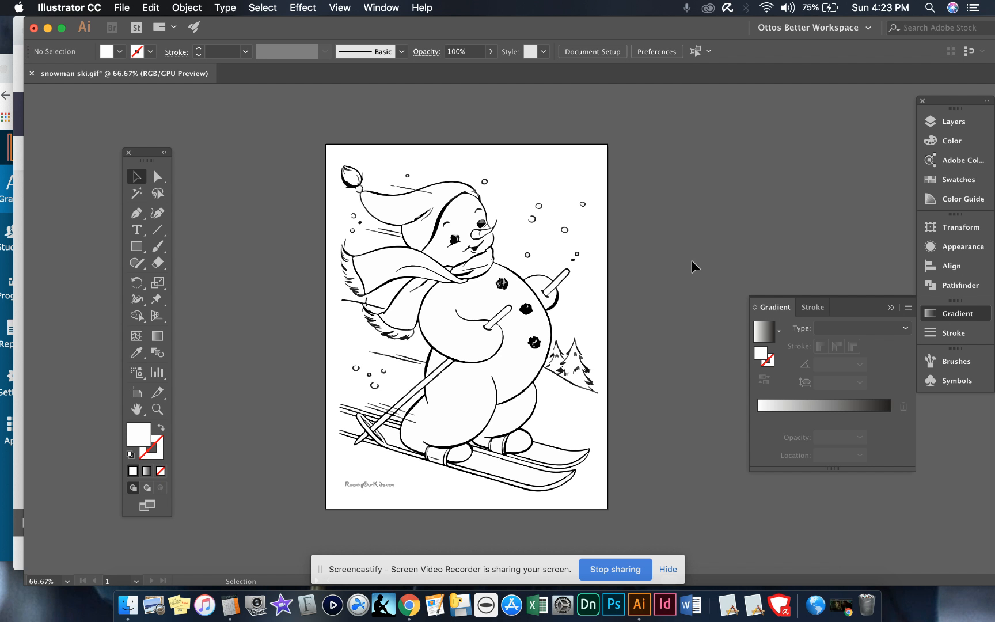
scroll(708, 246, left, 5)
scroll(708, 246, down, 2)
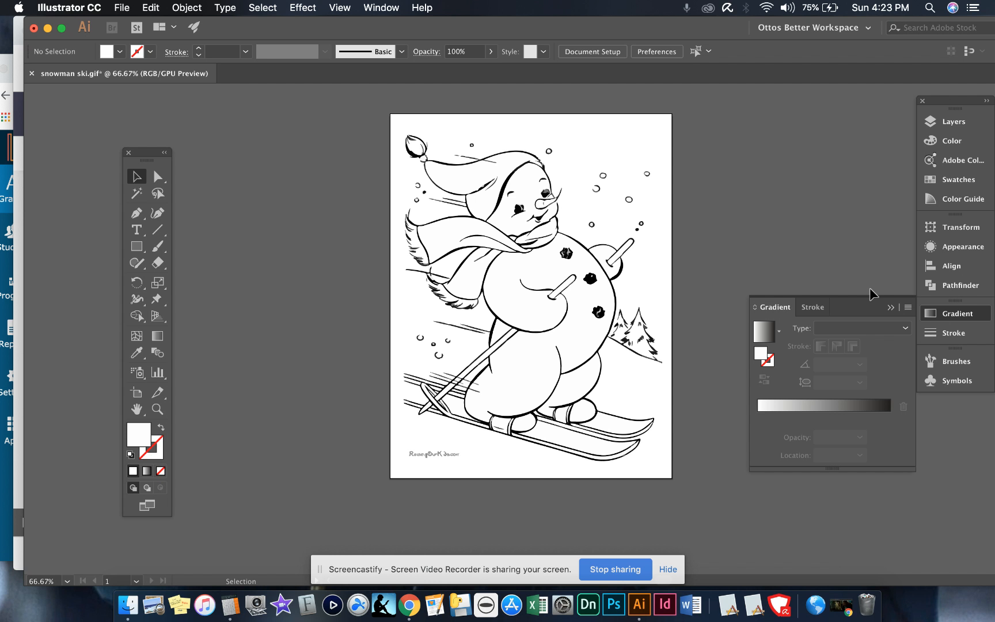
click(943, 183)
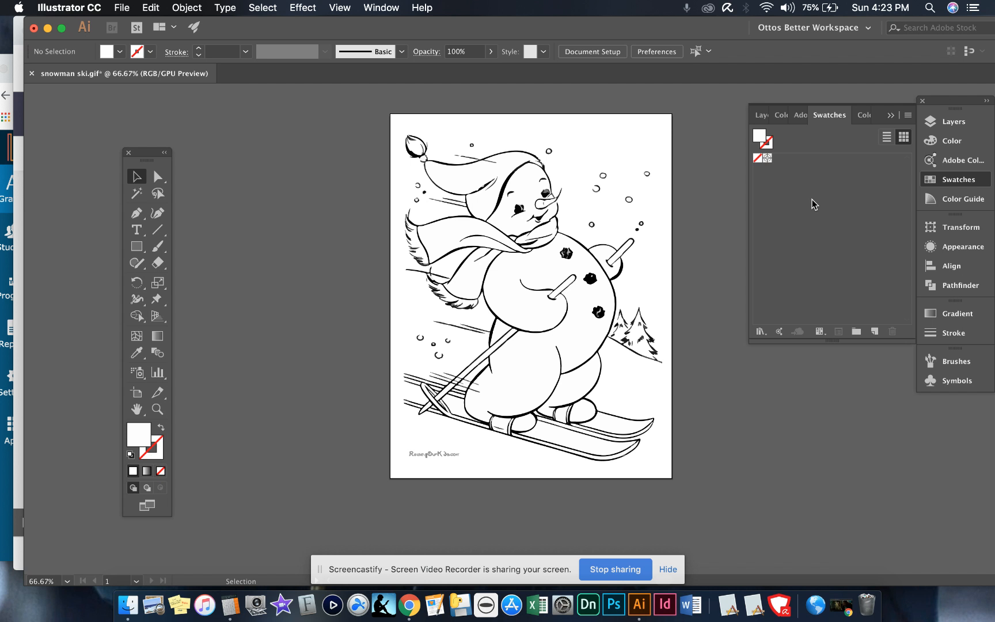
click(909, 117)
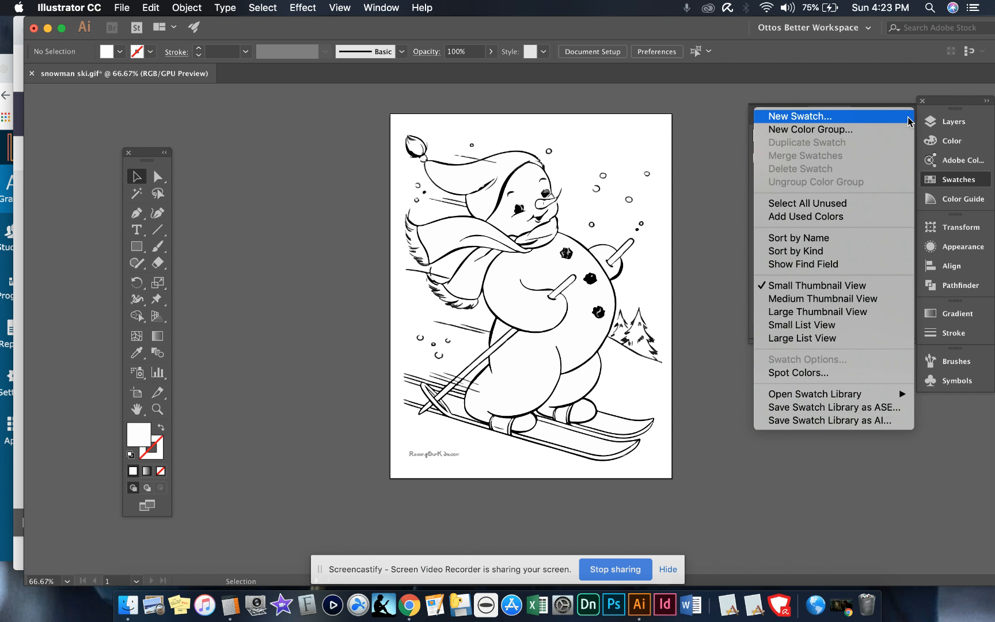
mouse_move(902, 394)
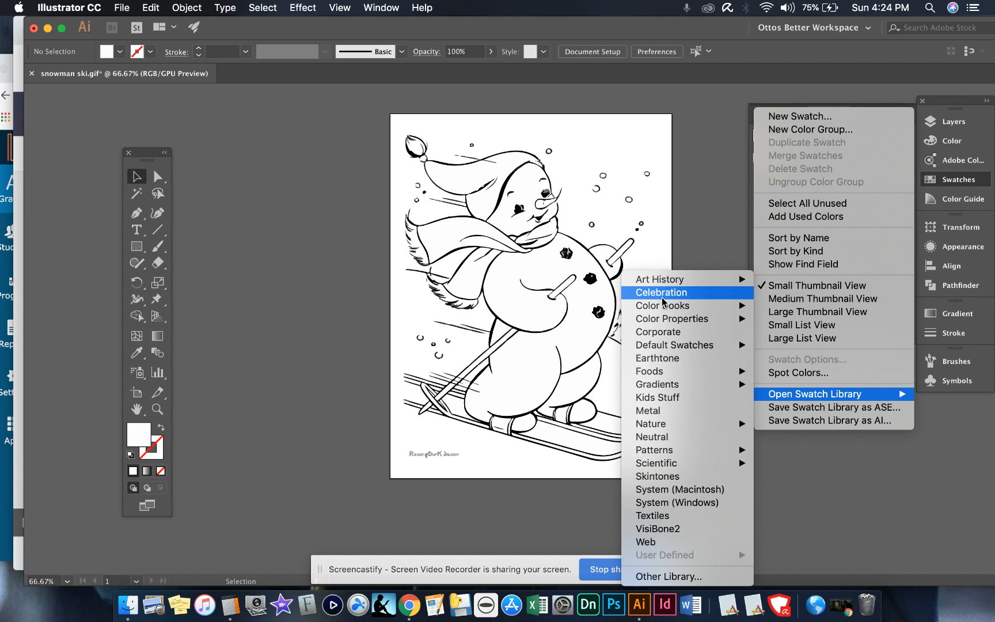
click(662, 398)
scroll(509, 345, down, 5)
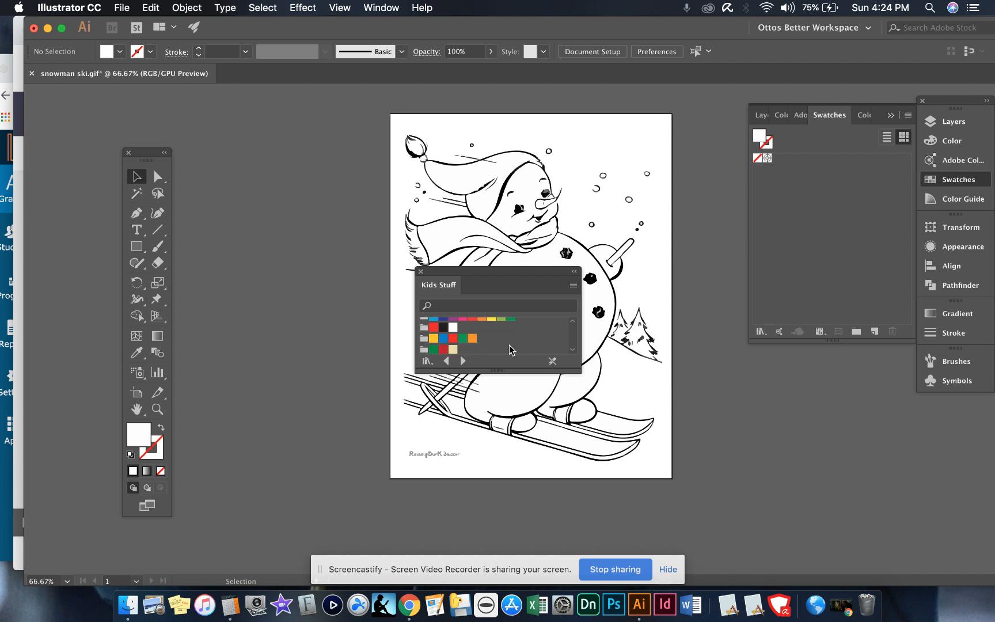
Step: Add the yellow-blue-red-green-orange and red-black-white color groups to the document swatches and close the Kids Stuff library
click(424, 339)
drag(424, 341, 787, 218)
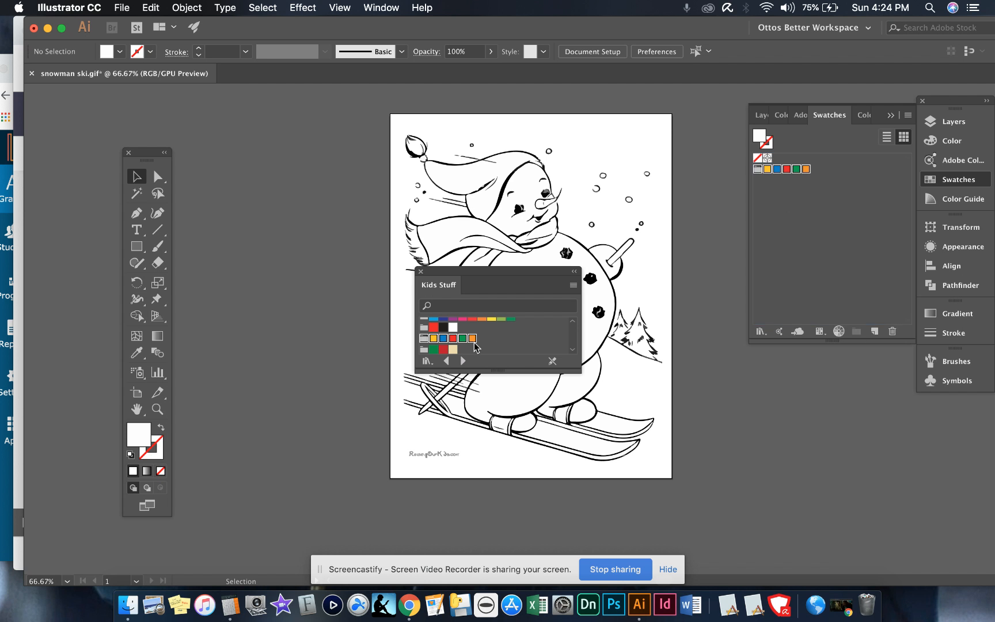
scroll(474, 342, up, 2)
drag(424, 344, 804, 203)
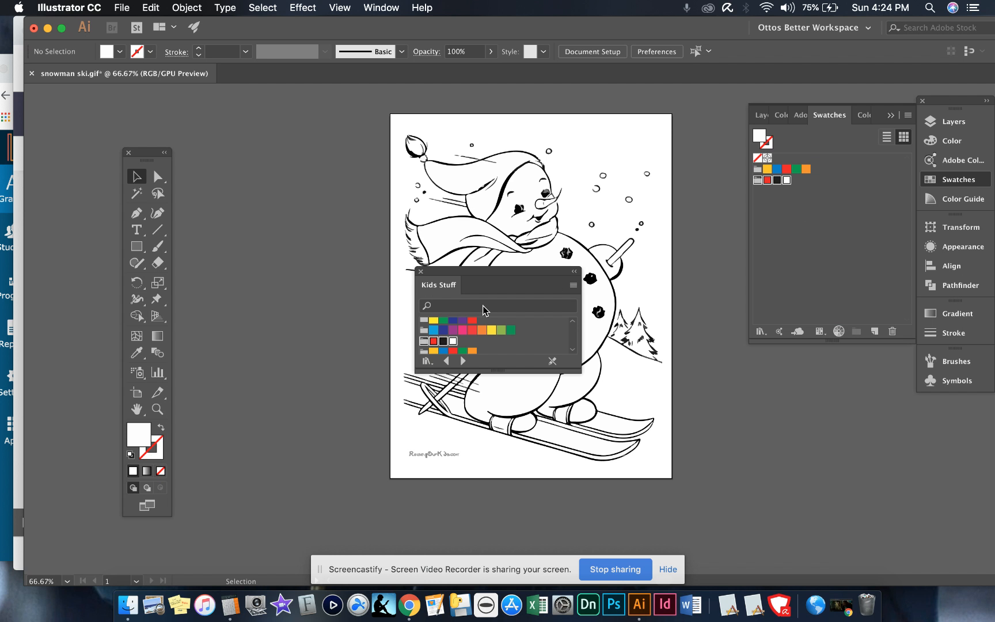
scroll(471, 342, down, 4)
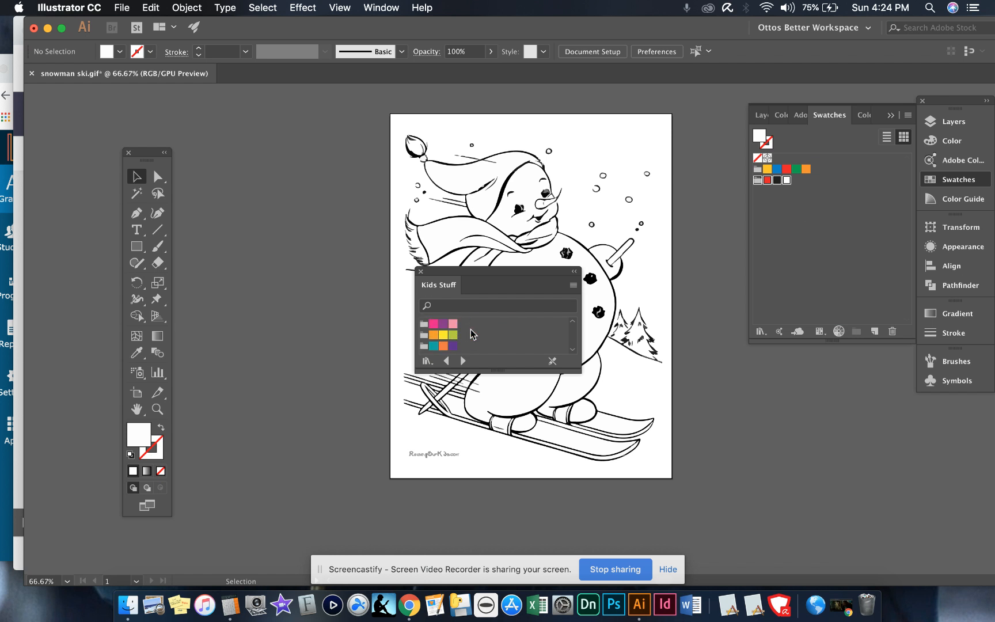
click(421, 271)
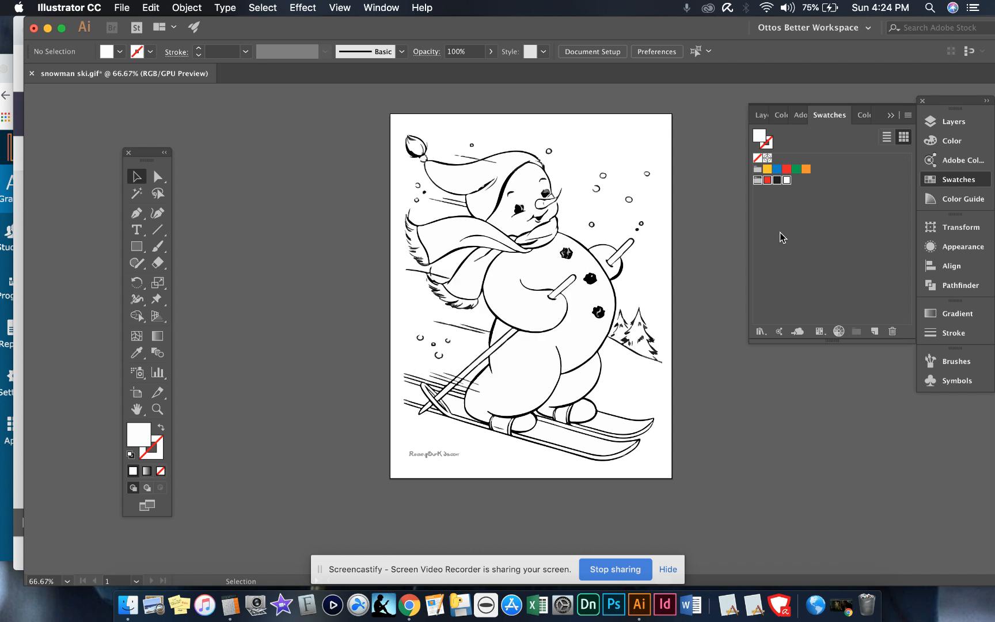
Step: Fill the snowman's hat with the red swatch using the Live Paint Bucket
click(807, 223)
key(k)
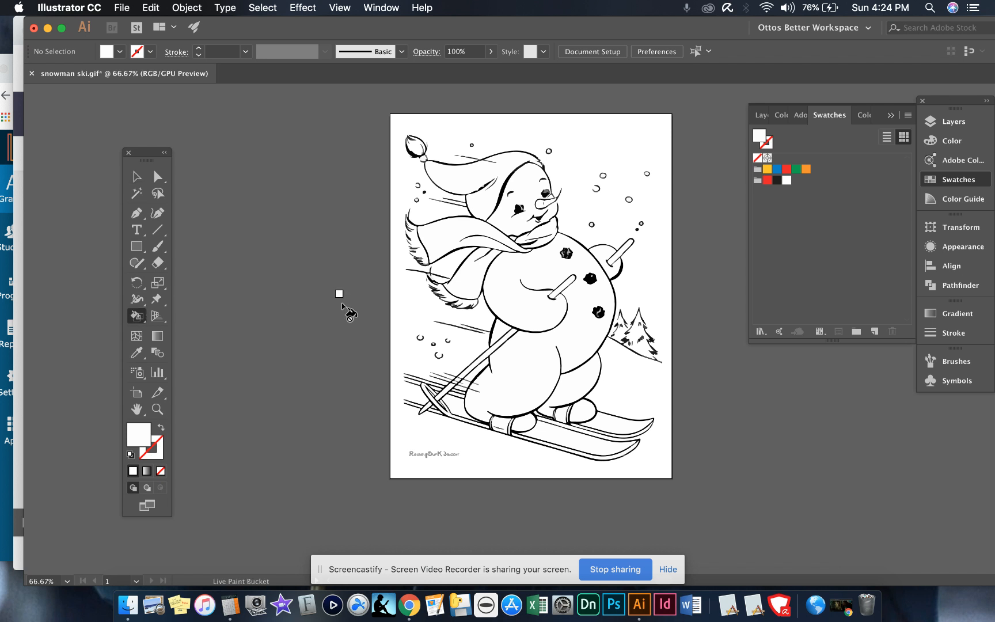
click(768, 180)
click(456, 174)
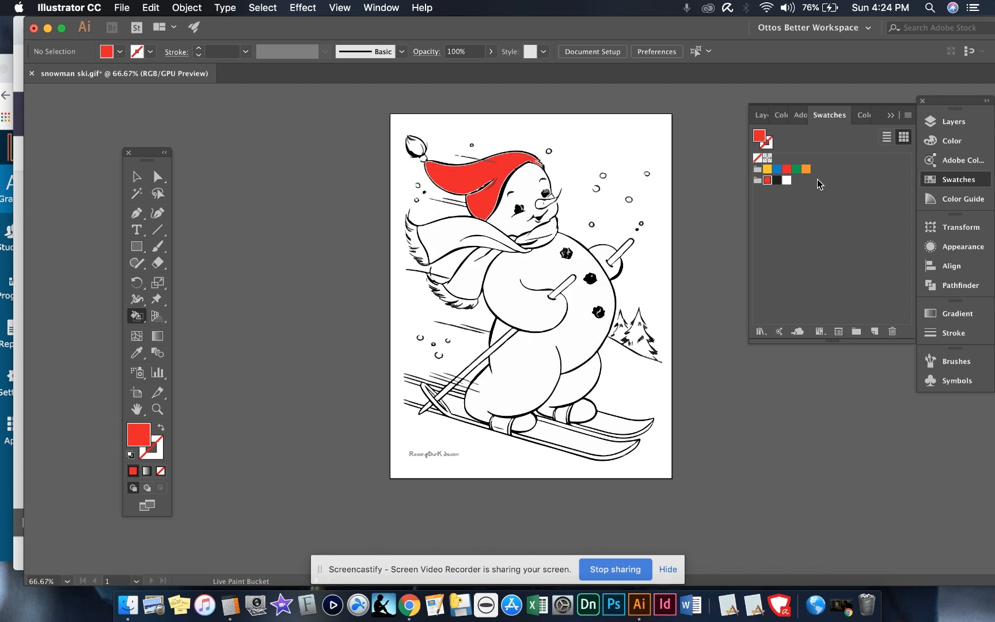
Step: Fill both flowing tails of the snowman's scarf with the green swatch
click(796, 169)
click(450, 241)
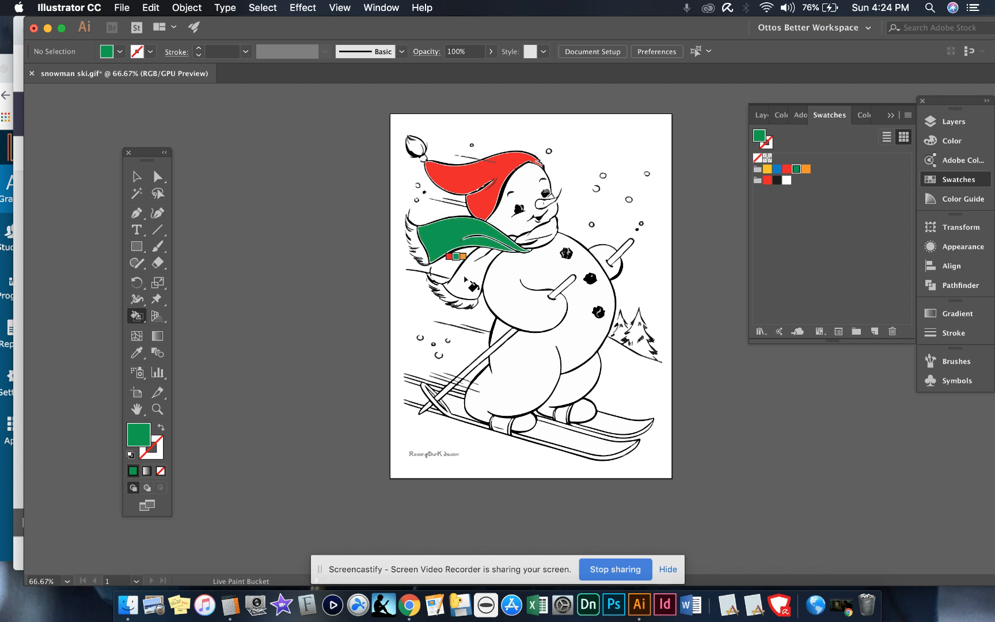
click(465, 277)
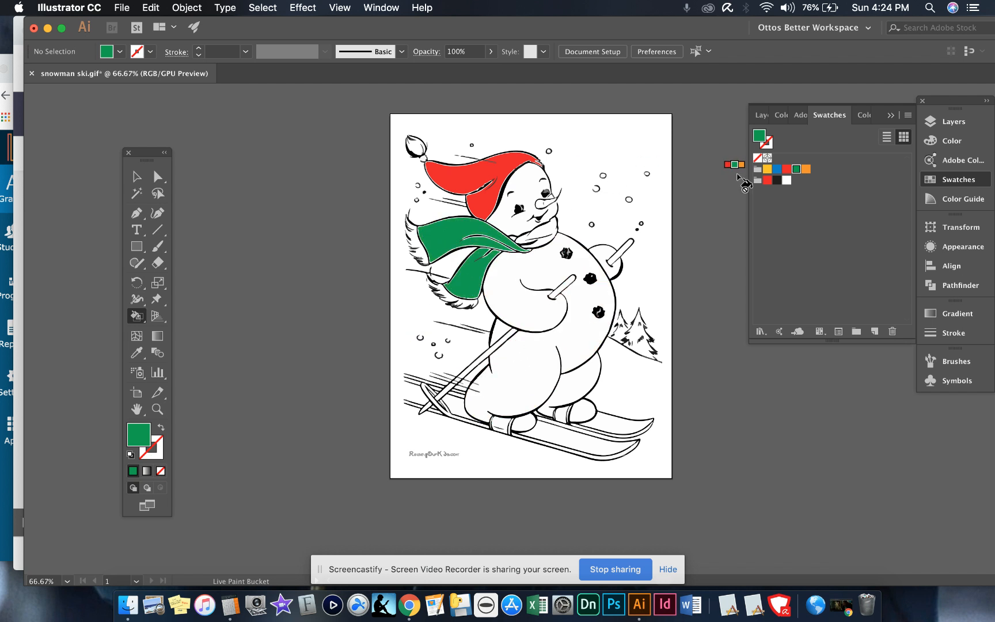
Step: Edit the white swatch in CMYK mode, setting C to 14% and K to 14% for a pale blue-gray
click(787, 170)
click(786, 180)
click(545, 266)
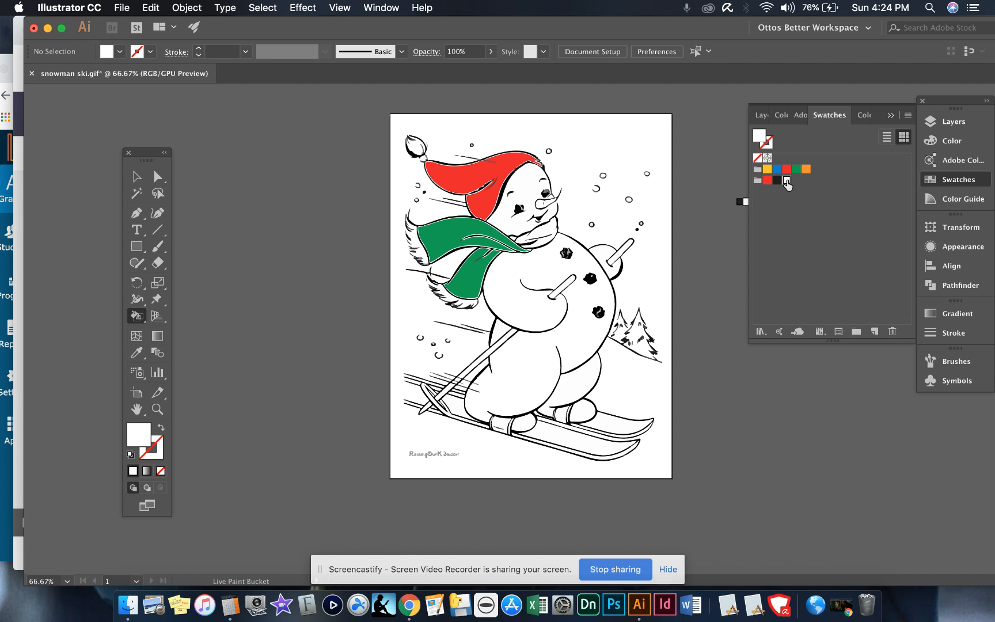
double_click(787, 181)
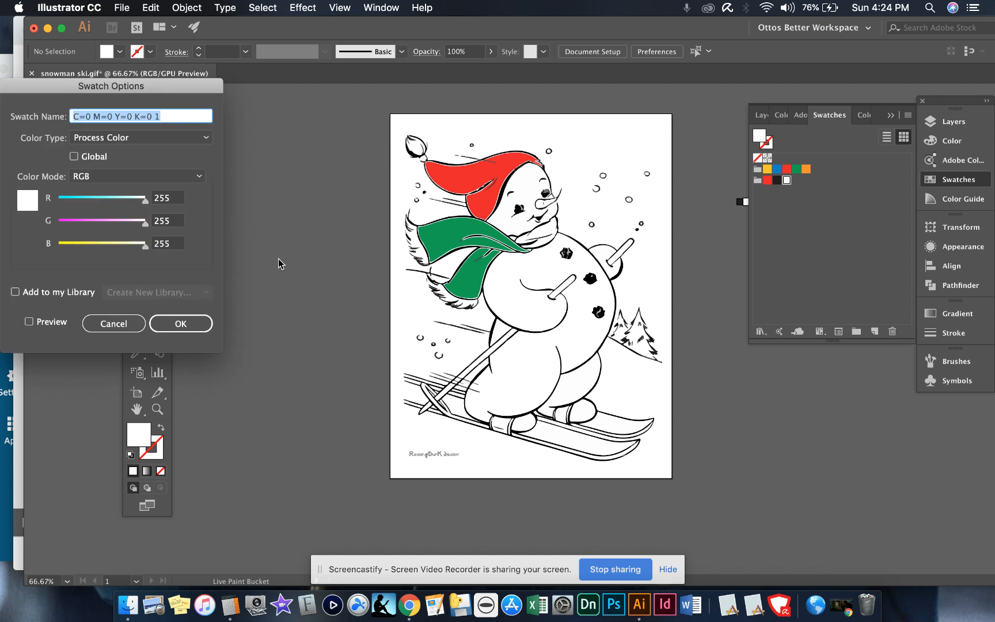
click(200, 179)
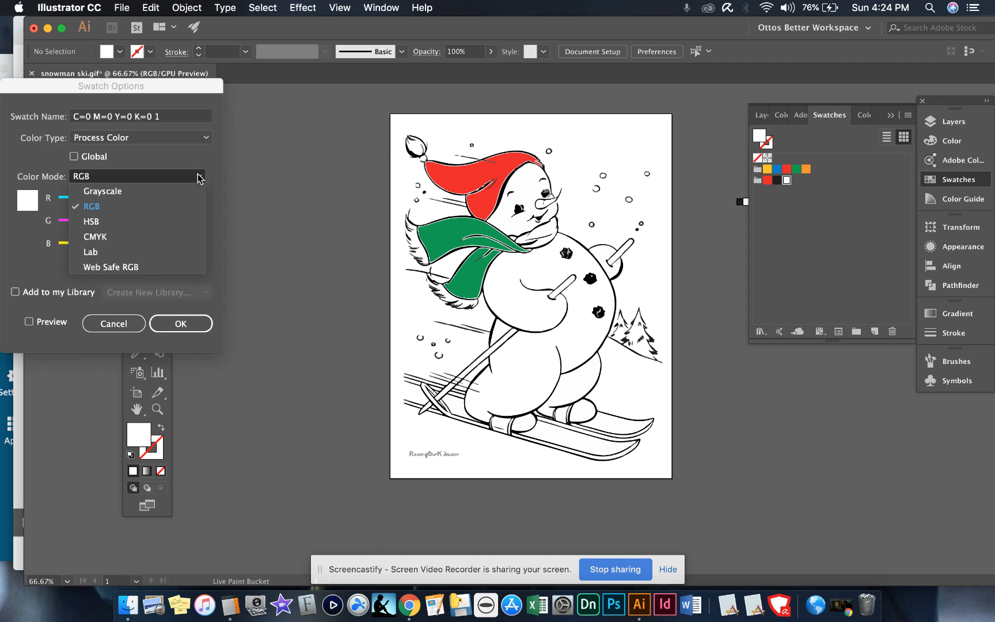
click(139, 244)
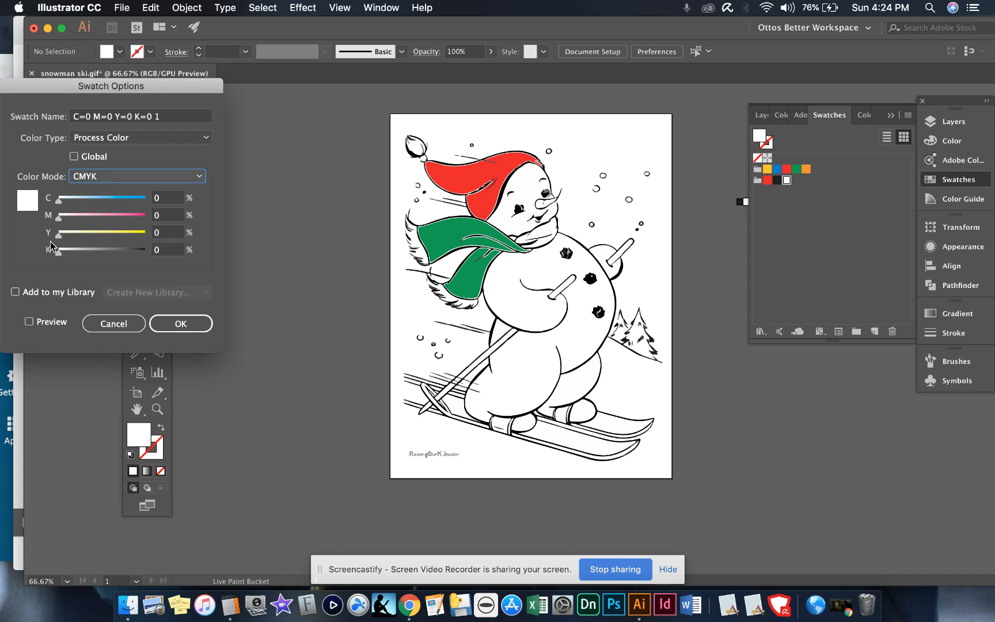
drag(60, 254, 71, 251)
drag(64, 198, 70, 200)
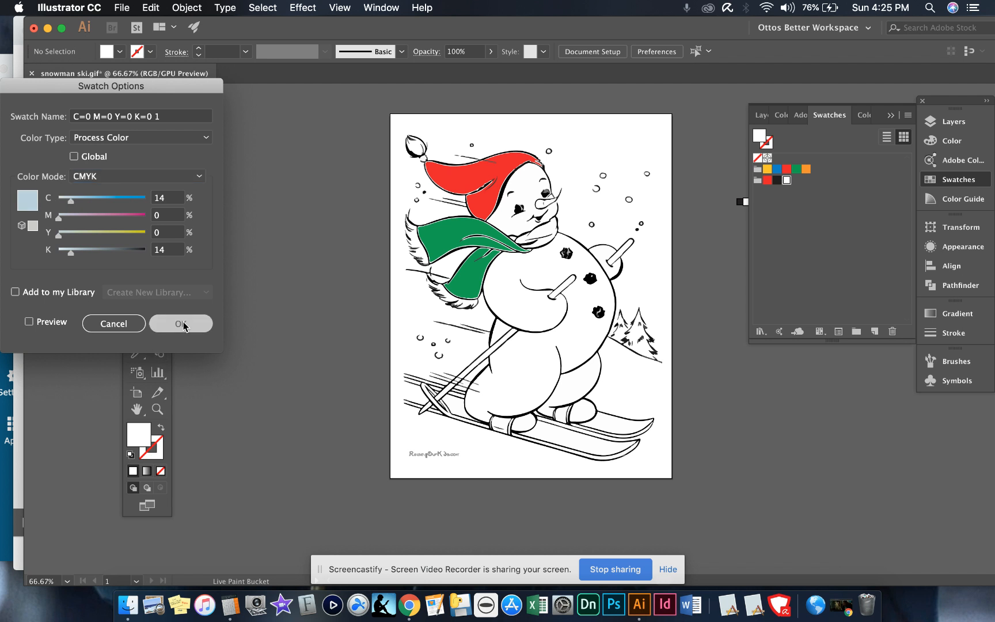
click(182, 324)
Step: Fill the snowman's face, body and legs with the pale blue-gray swatch
click(511, 226)
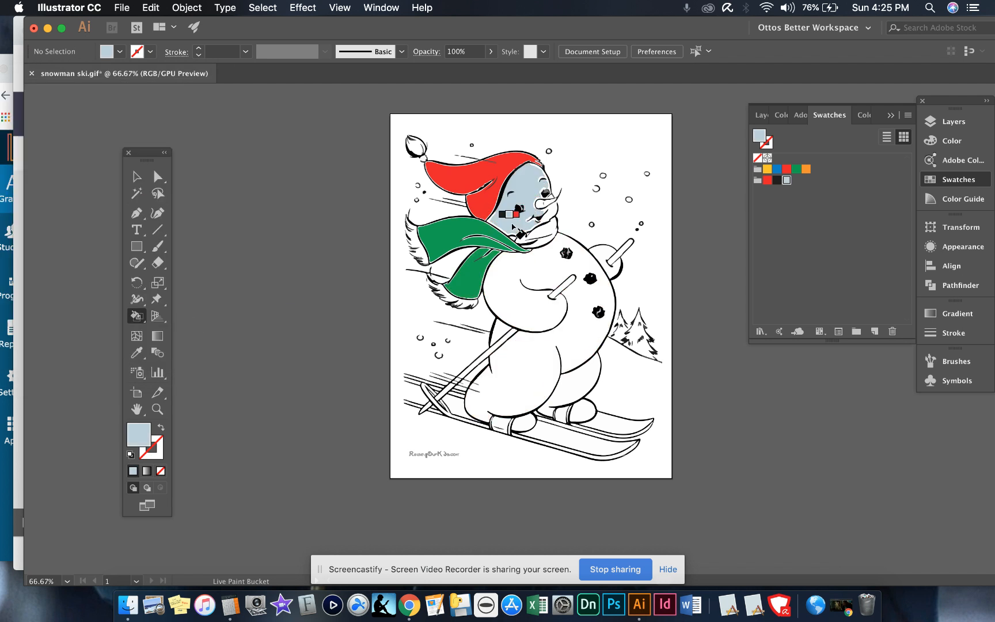
click(495, 300)
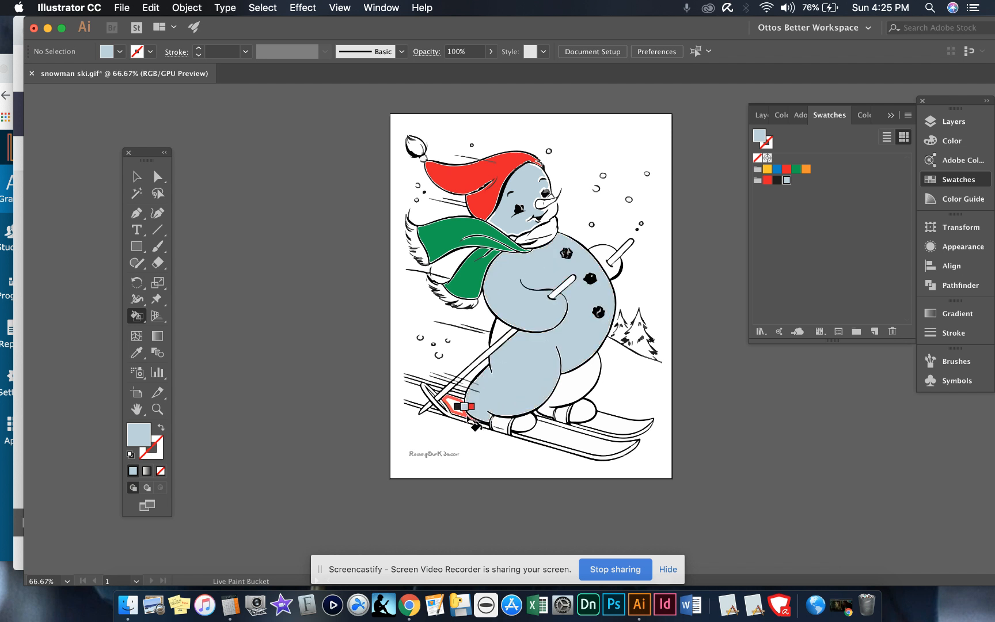
click(576, 398)
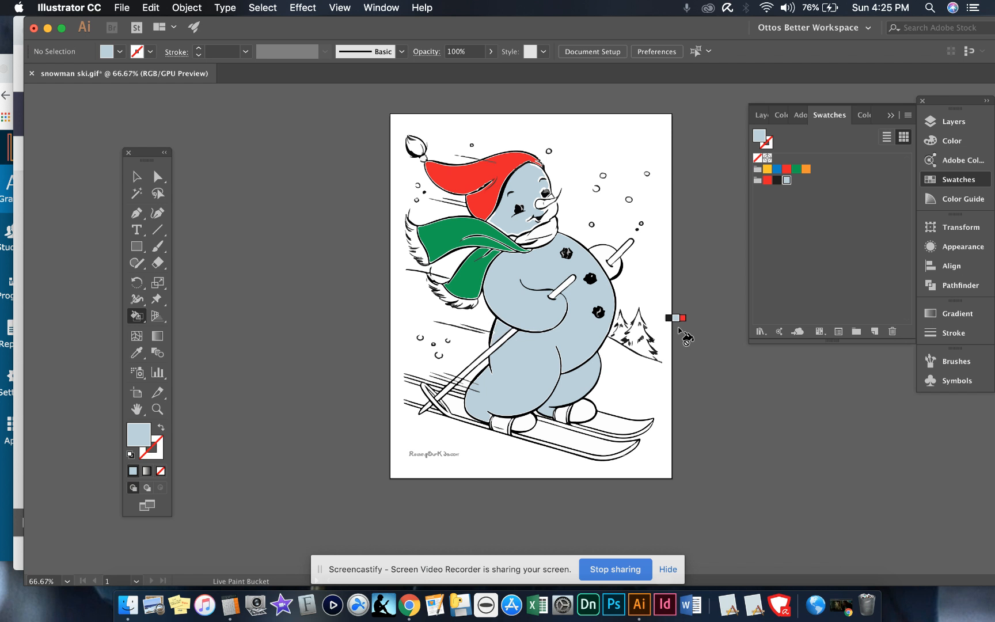
Step: Lighten the pale blue-gray swatch to about R 229 and G 240, and repaint the snowman's body, legs and face with it
double_click(786, 181)
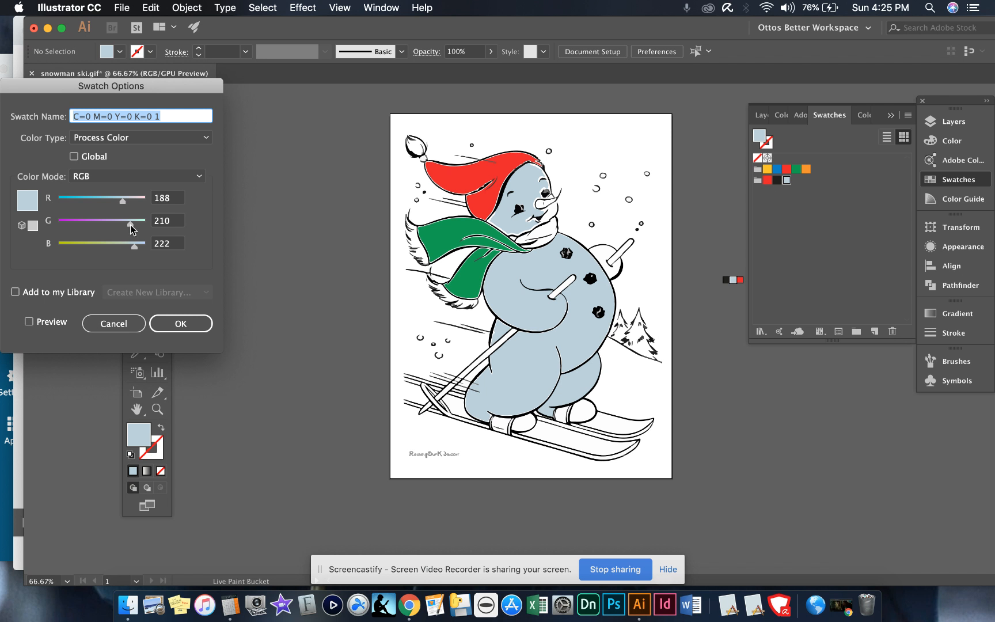
drag(129, 224, 134, 201)
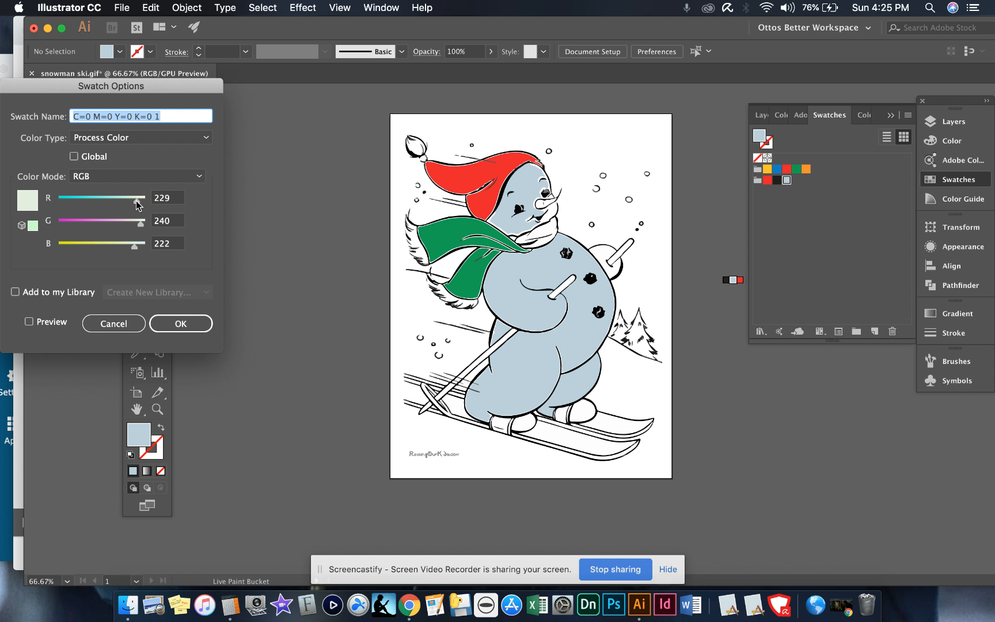
click(180, 323)
click(534, 318)
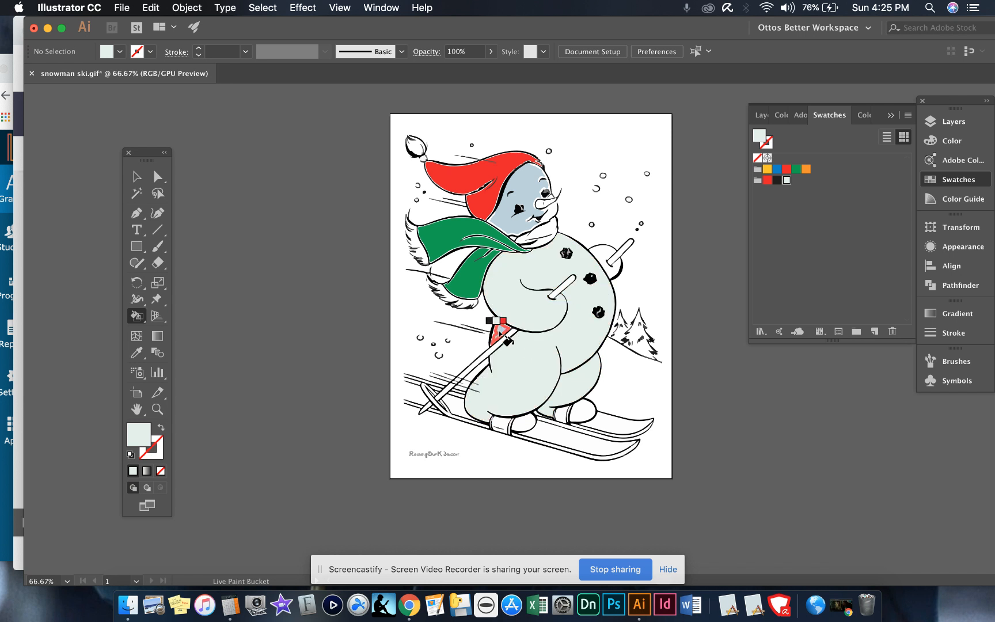
click(529, 186)
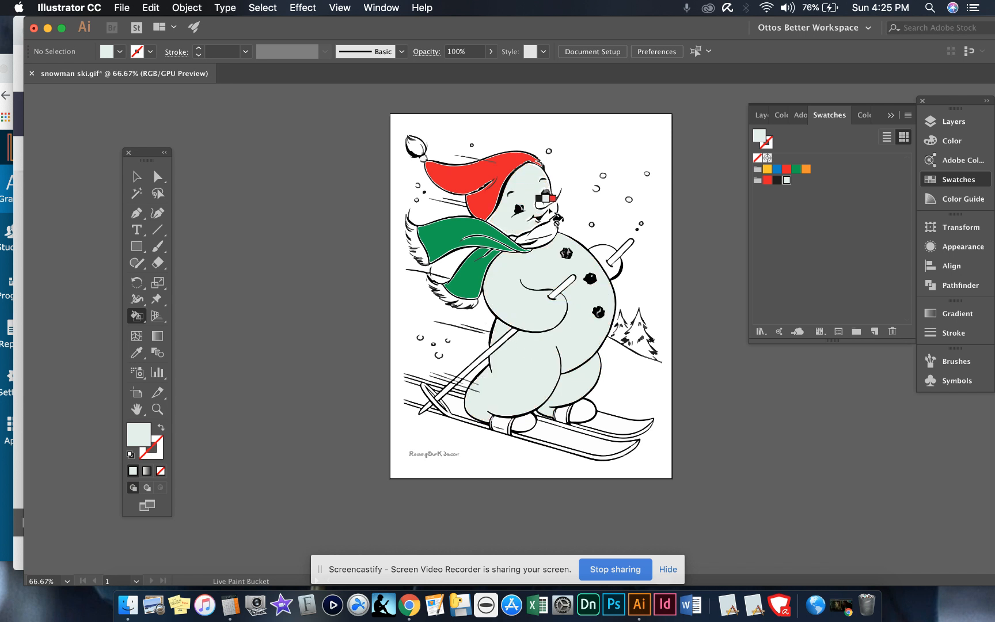
Step: Fill the part of the scarf wrapped around the neck with the green swatch
click(795, 169)
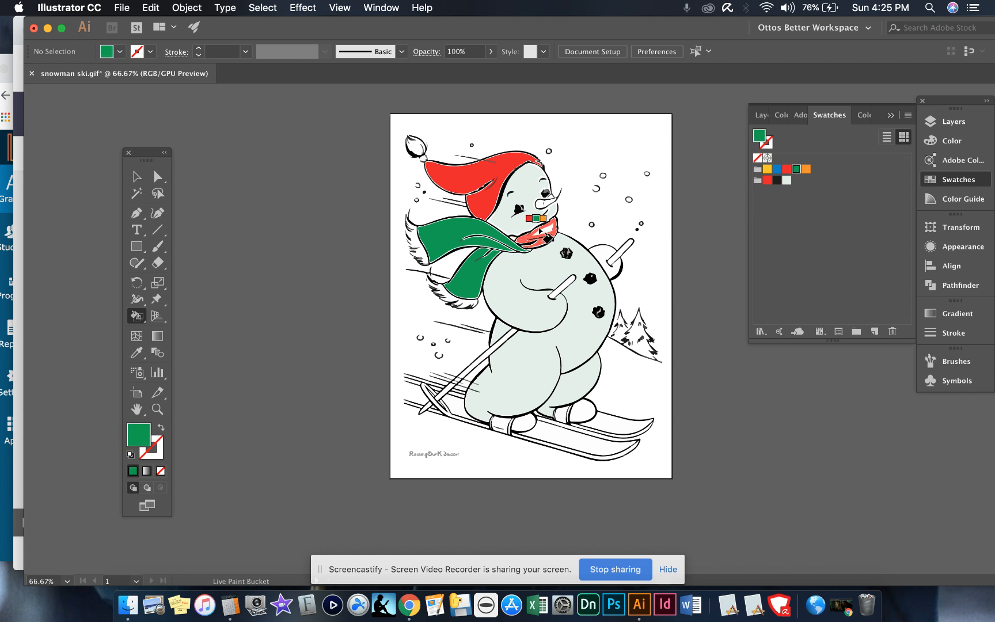
click(530, 253)
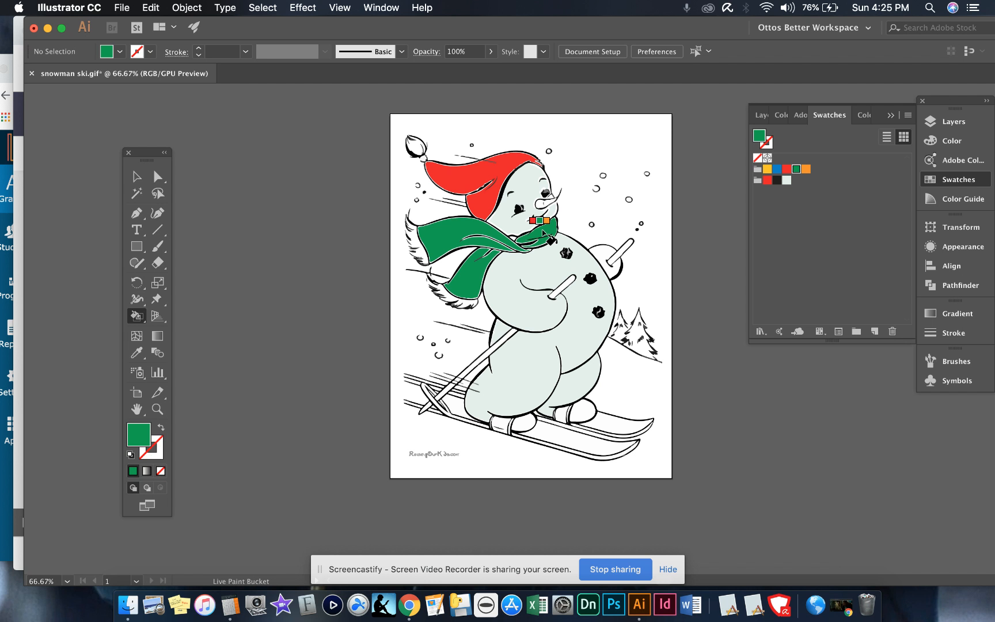
Step: Fill the snowman's feet with the pale off-white swatch and both ankle straps with the orange swatch
click(787, 179)
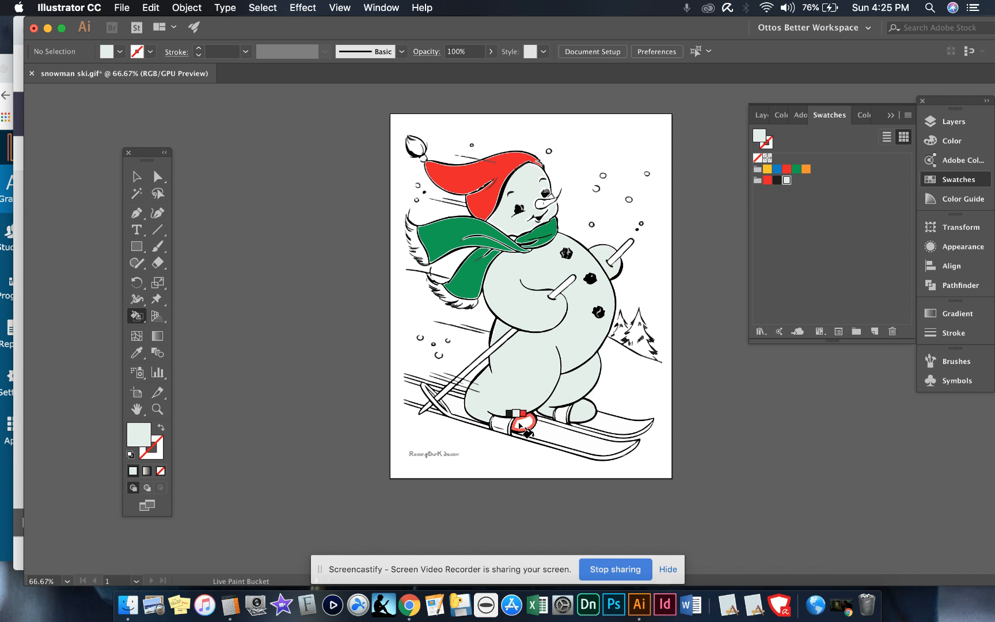
click(806, 169)
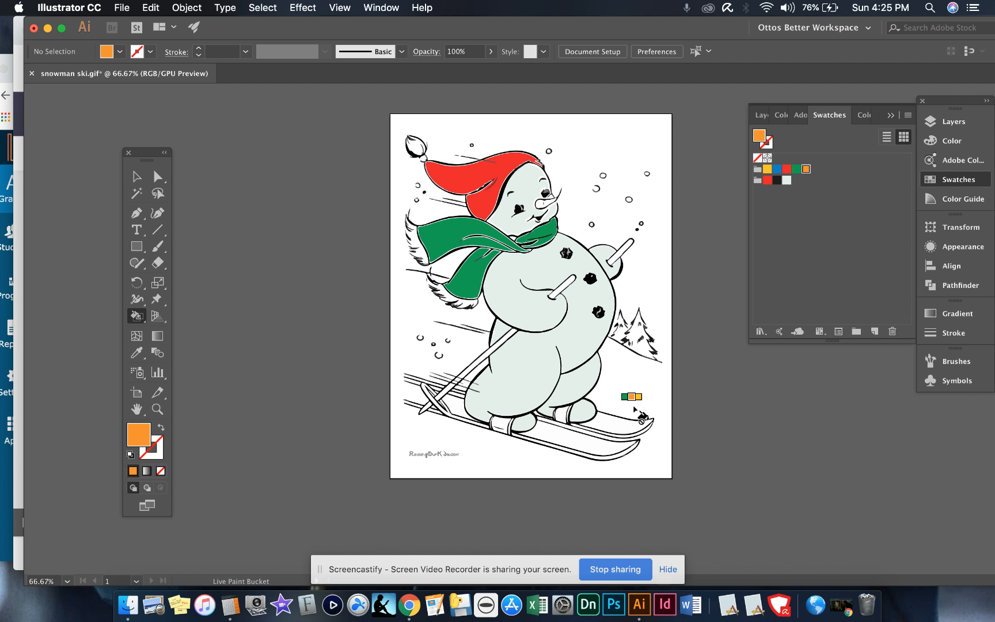
click(561, 412)
click(500, 427)
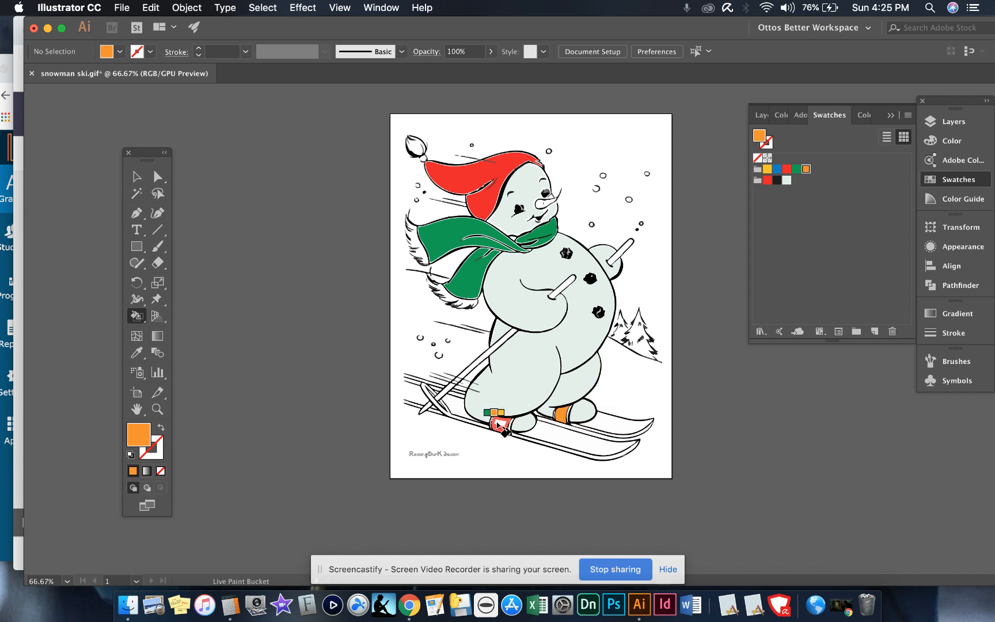
Step: Fill the top surfaces of both skis with the yellow swatch
click(767, 169)
click(645, 419)
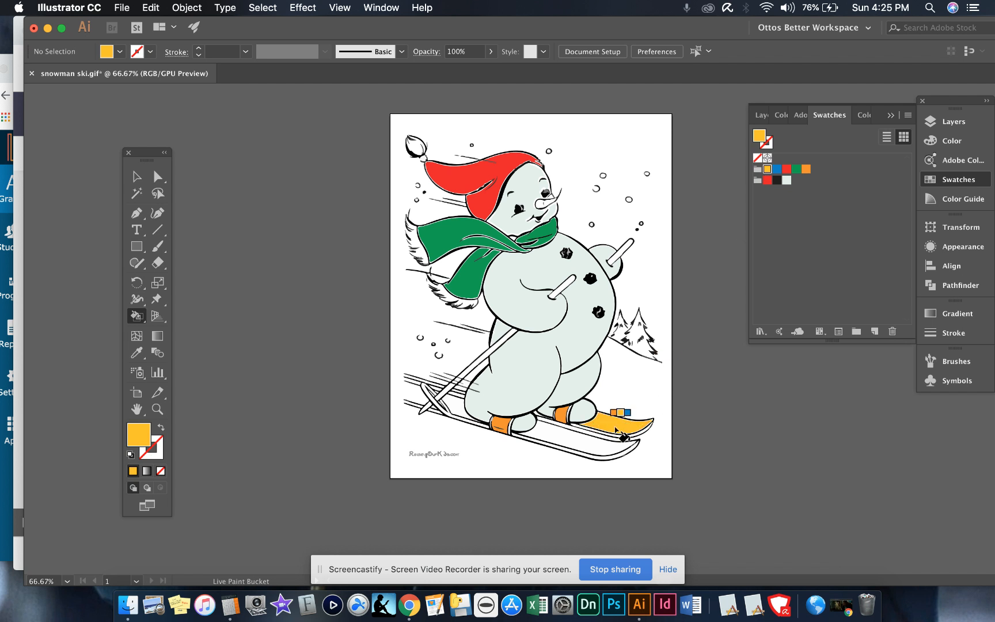
click(582, 430)
click(579, 450)
click(452, 406)
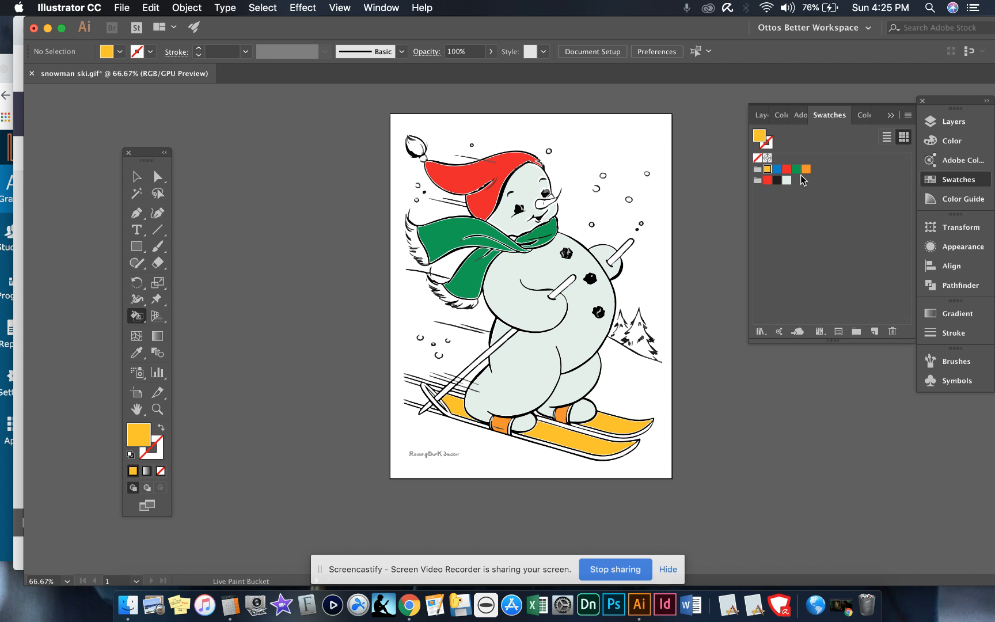
Step: Fill the thin side edges of the skis with the orange swatch
click(806, 169)
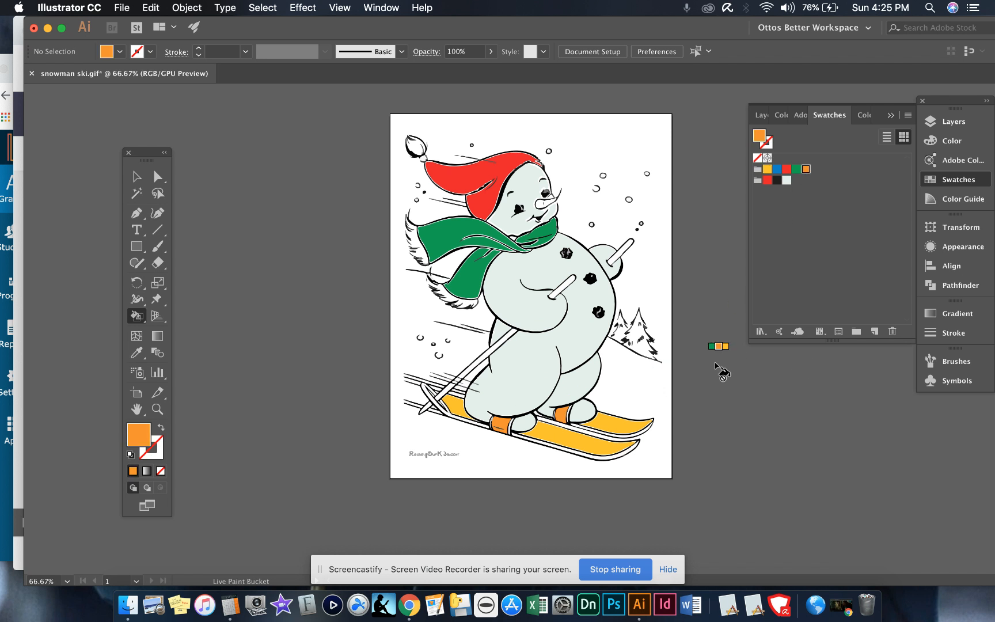
click(643, 428)
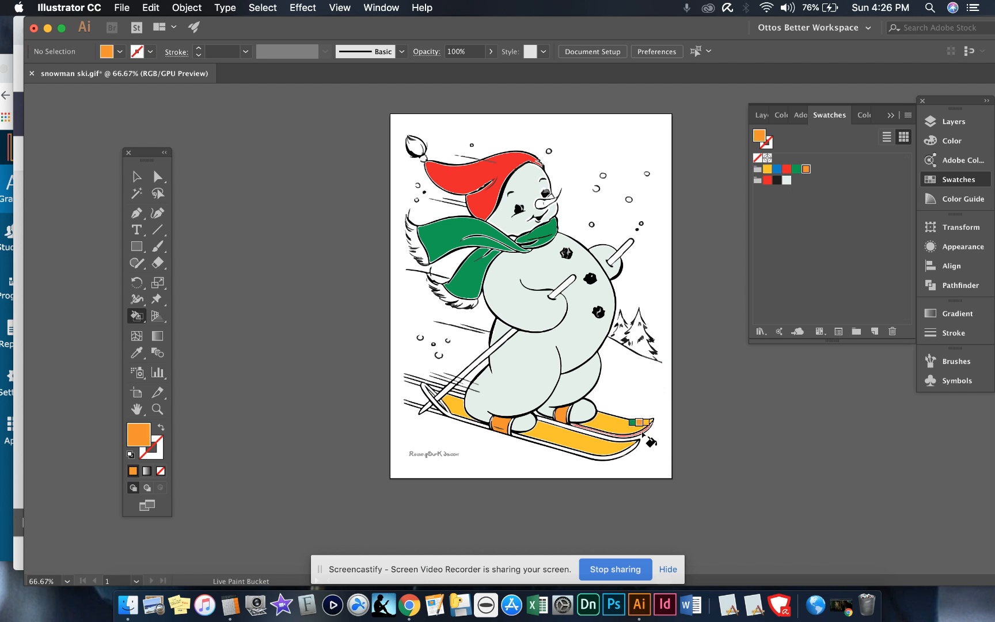
click(601, 458)
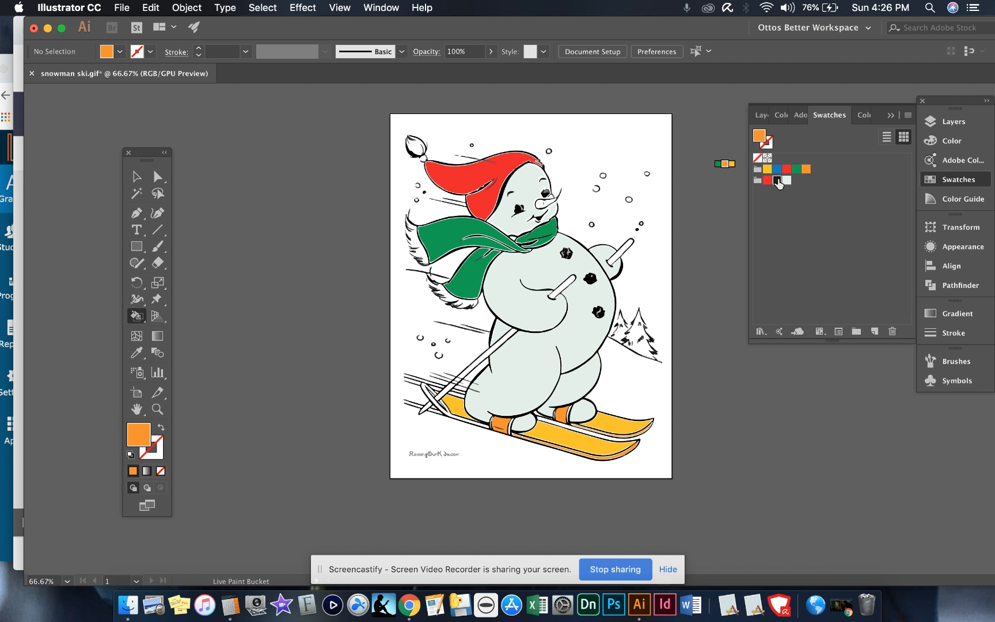
Step: Fill both ski pole handles and the long pole shaft with the black swatch
click(777, 180)
click(625, 250)
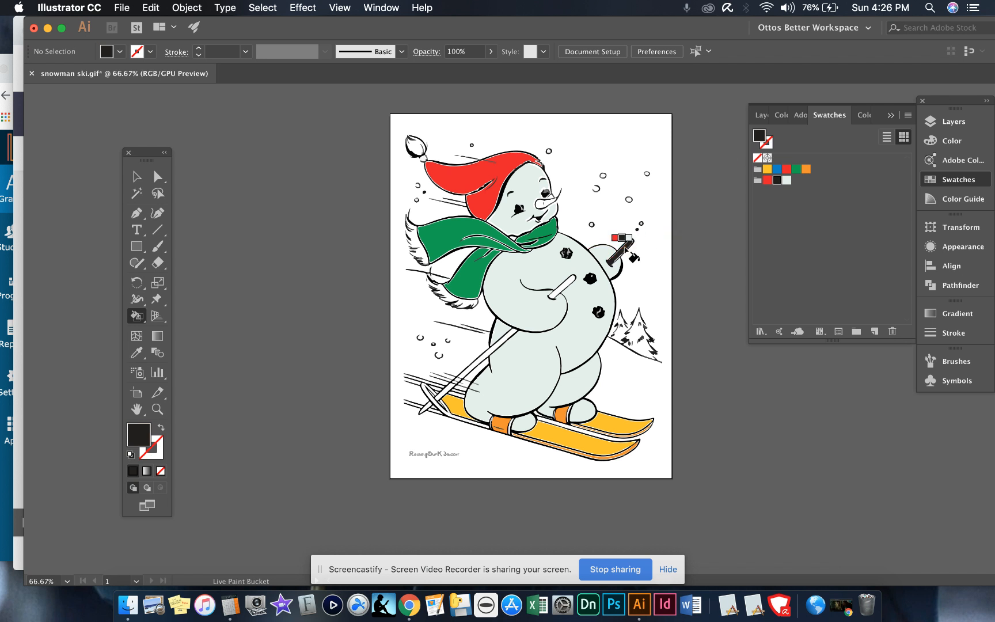
click(563, 291)
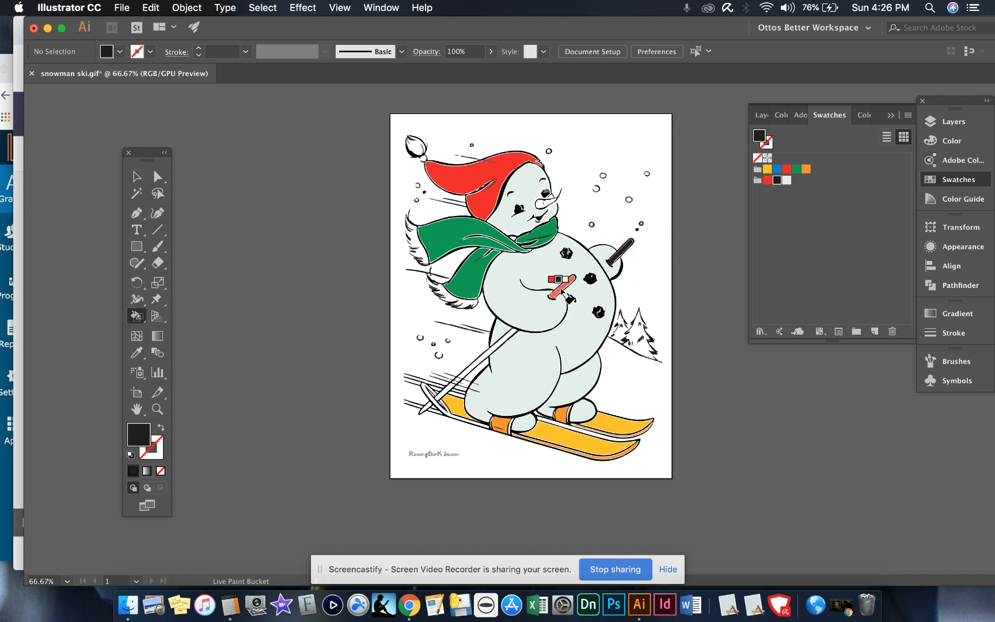
click(499, 347)
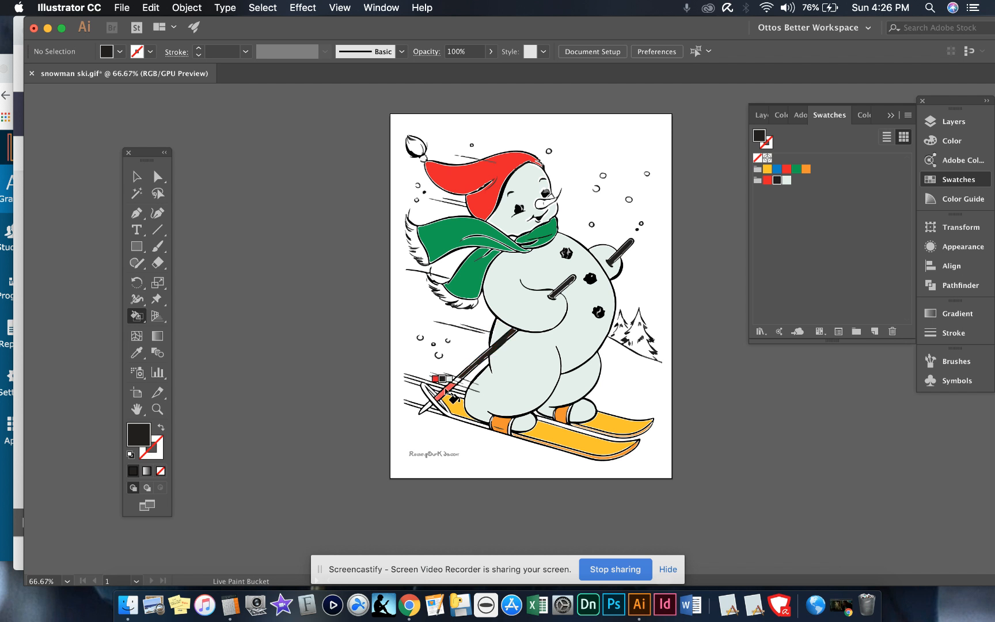
click(456, 383)
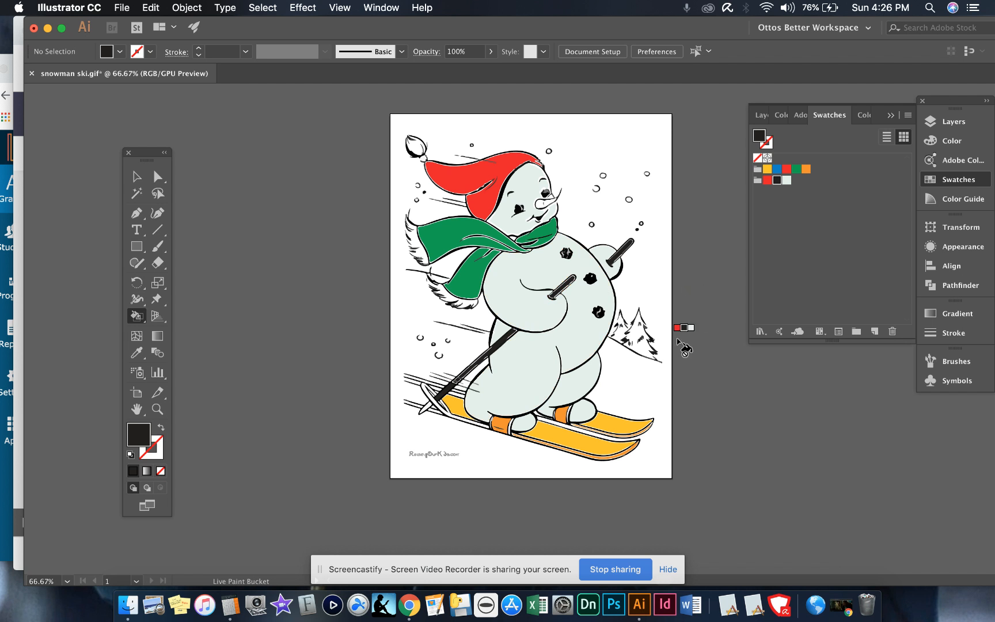
Step: Try to fill the pine trees behind the snowman with the green swatch
click(797, 171)
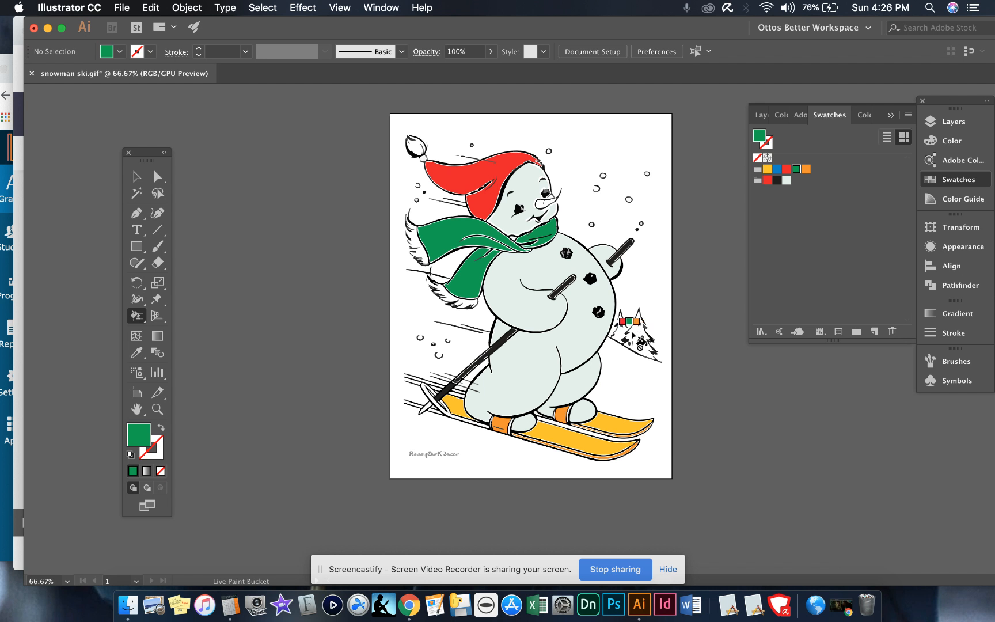
click(666, 372)
click(354, 315)
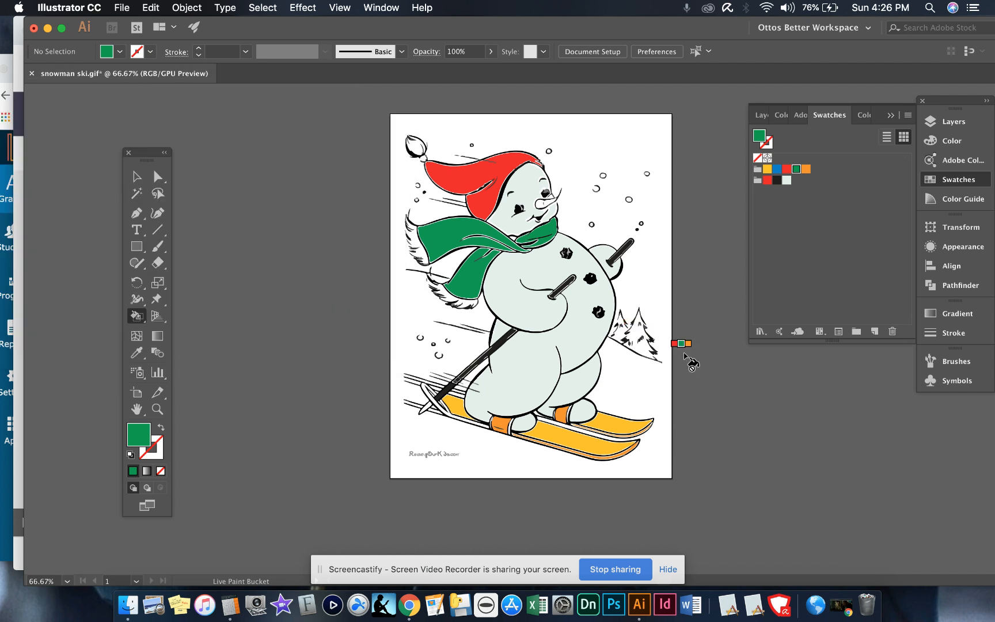
Step: Show the document's layers and expand Layer 1 and its Live Paint group
click(956, 122)
click(794, 137)
click(808, 152)
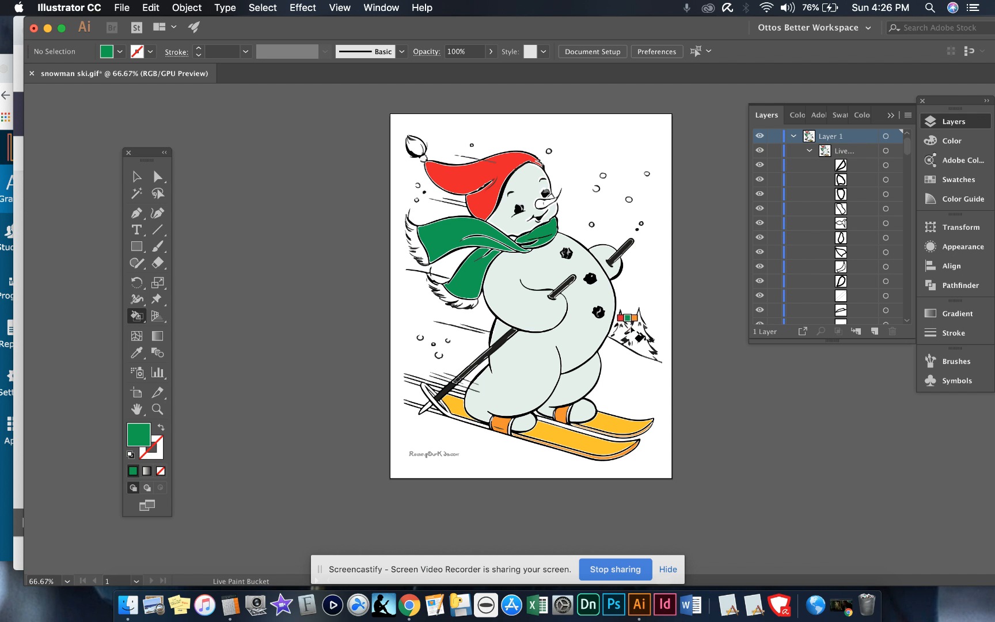
Step: Examine the traced outlines of the pine trees behind the snowman up close
click(159, 177)
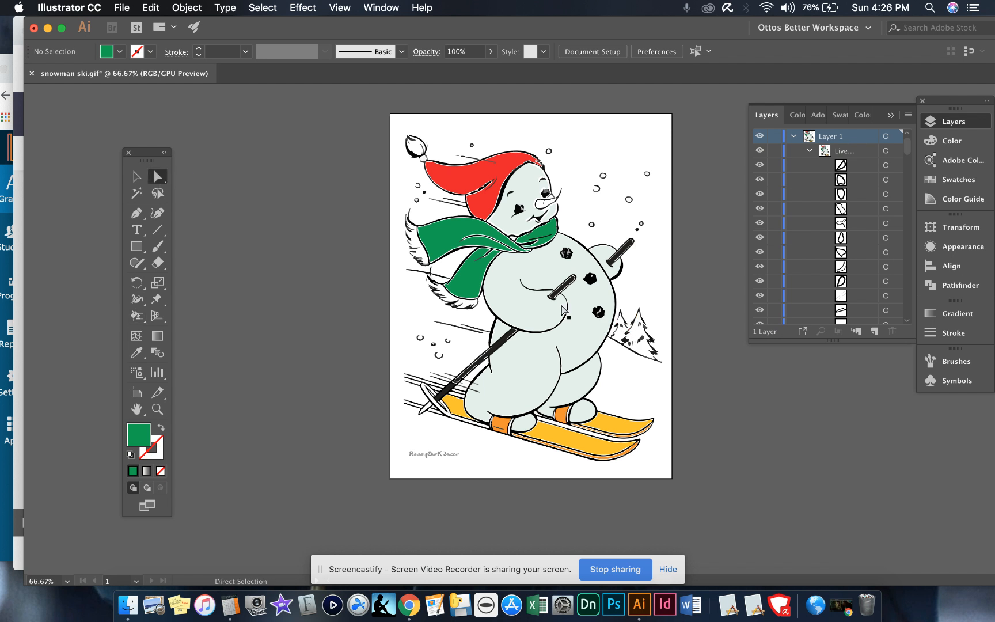
click(652, 340)
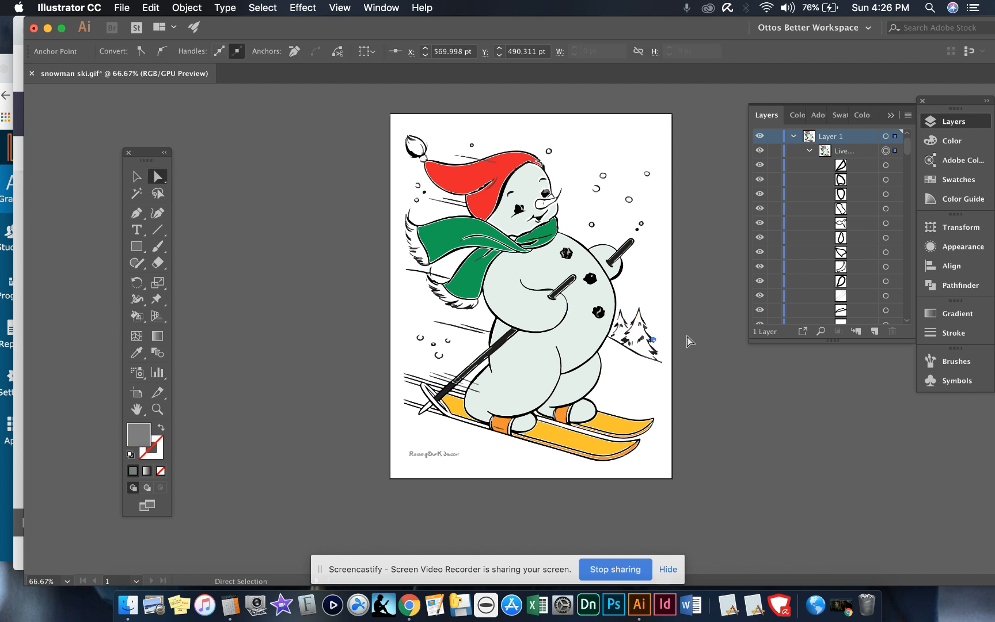
scroll(688, 337, up, 5)
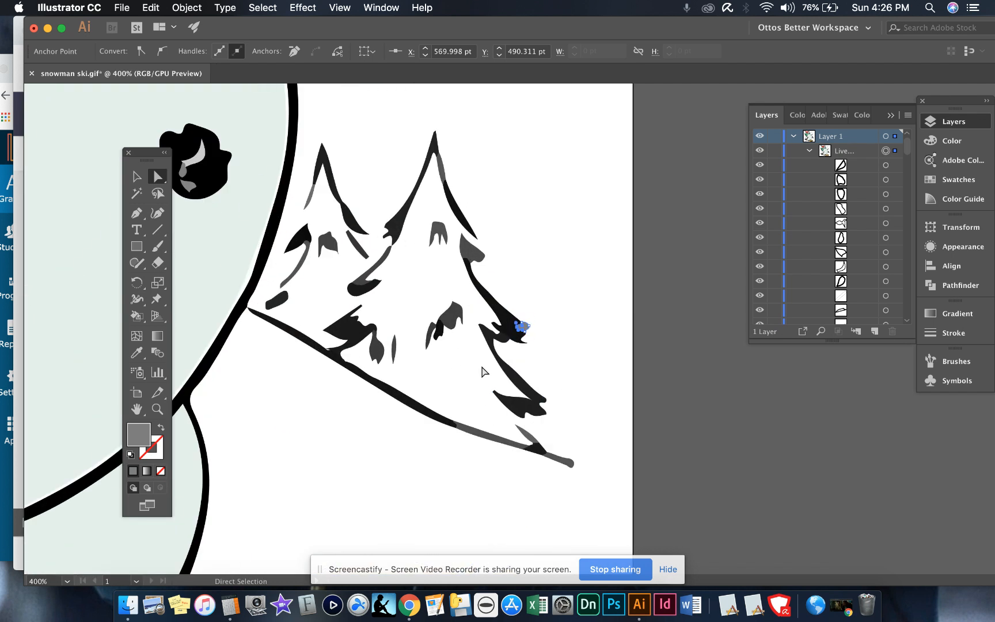
scroll(486, 364, left, 5)
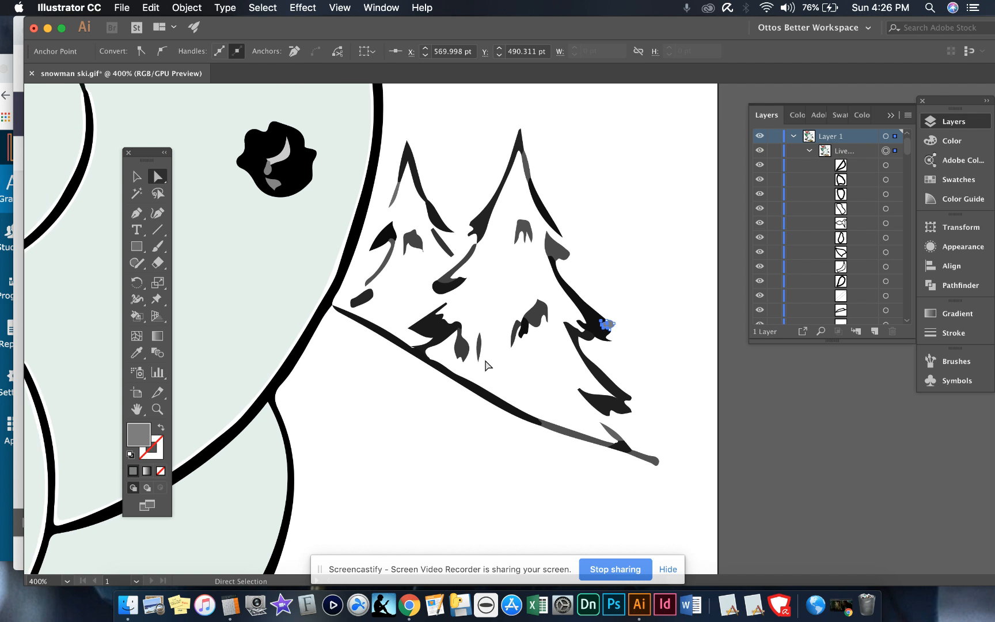
key(super+minus)
key(super+minus)
key(super+minus)
key(super+minus)
key(super+minus)
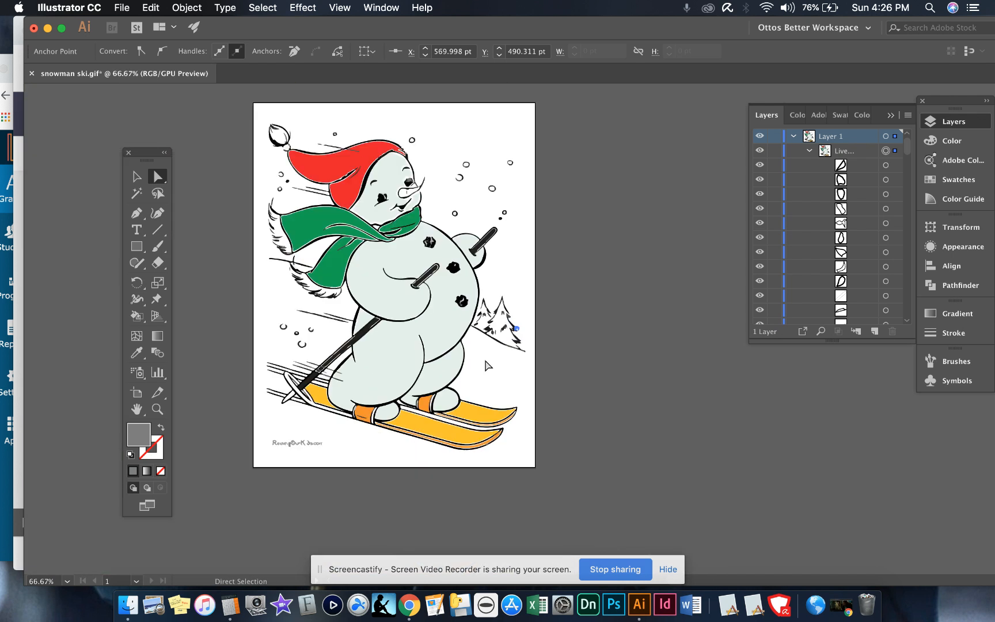
Step: Delete the traced snow circles in the sky beside the snowman's hat and face
scroll(485, 365, up, 2)
drag(445, 174, 480, 222)
key(Delete)
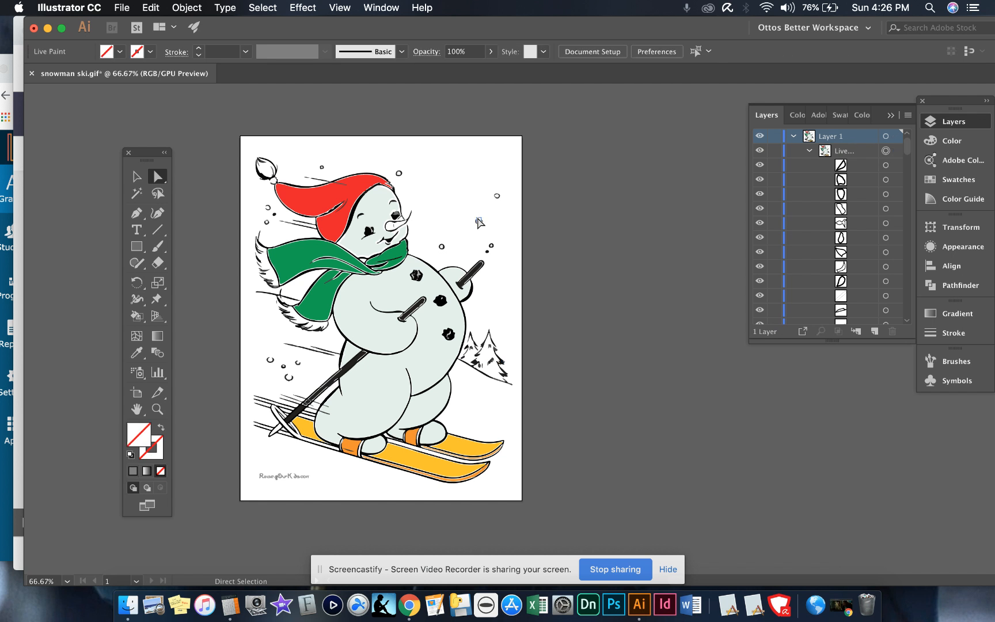
drag(465, 172, 518, 237)
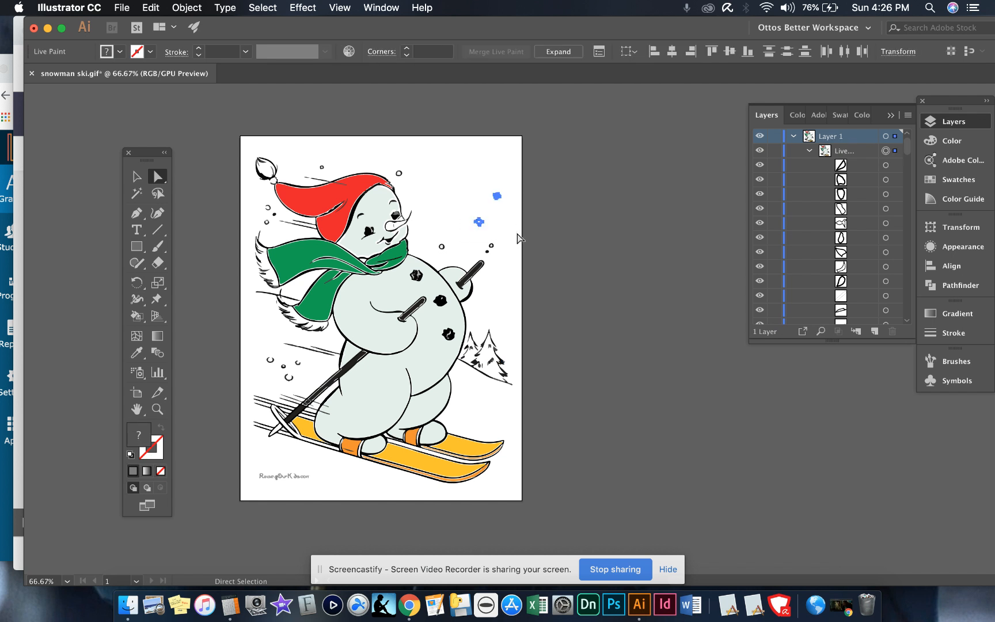
key(Delete)
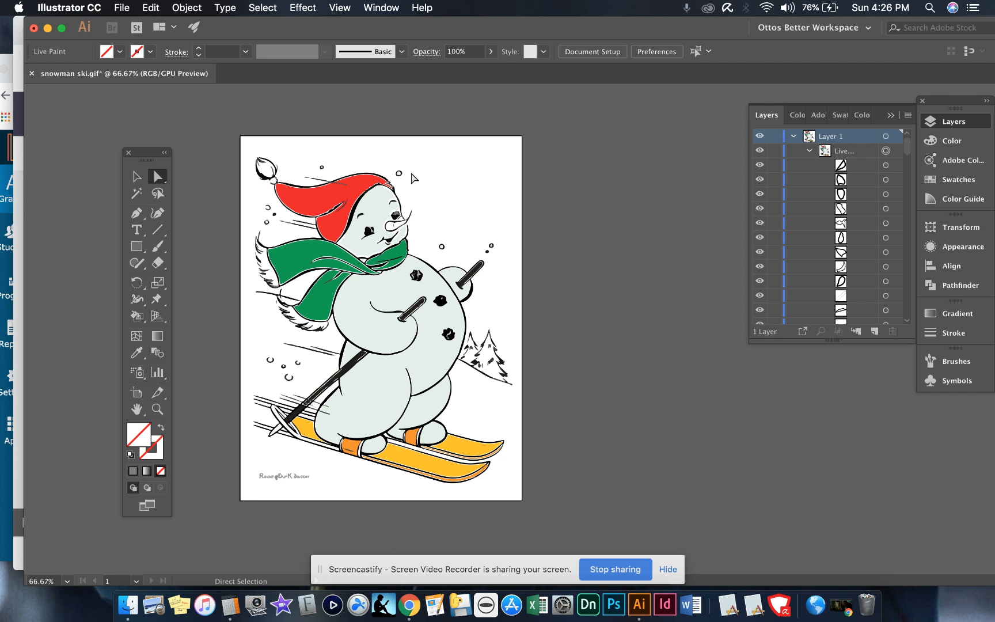
drag(404, 176, 409, 181)
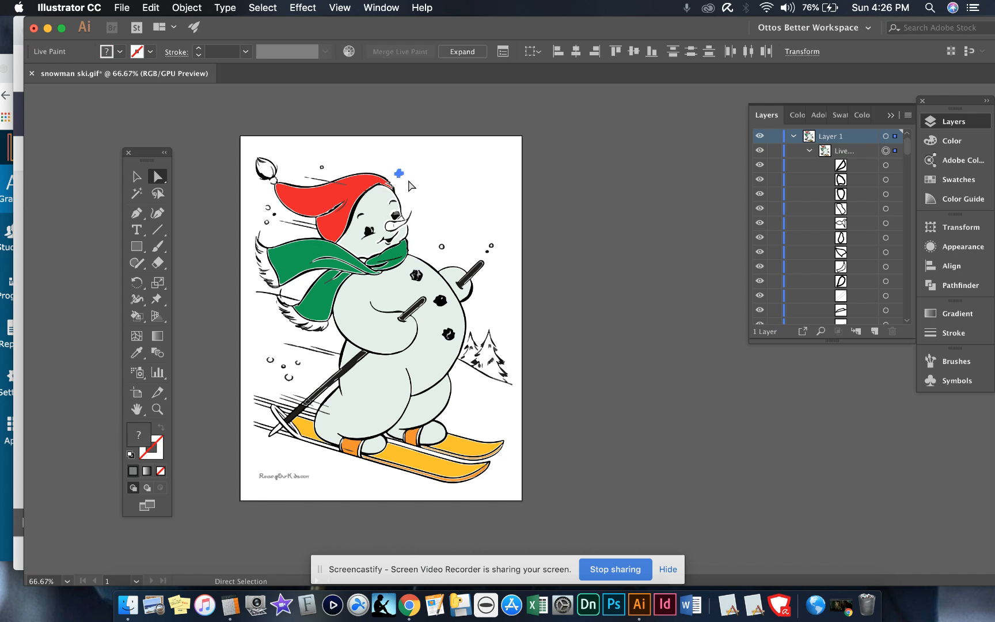
key(Delete)
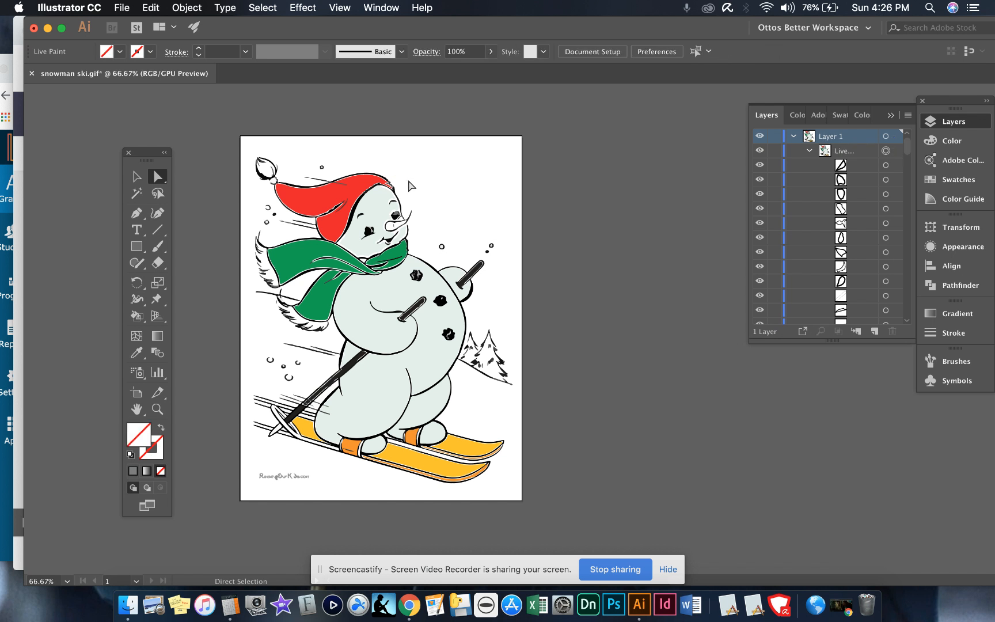
Step: Draw a straight vertical line with the Line Segment tool in the empty sky in front of the snowman's face
click(157, 409)
drag(410, 185, 410, 184)
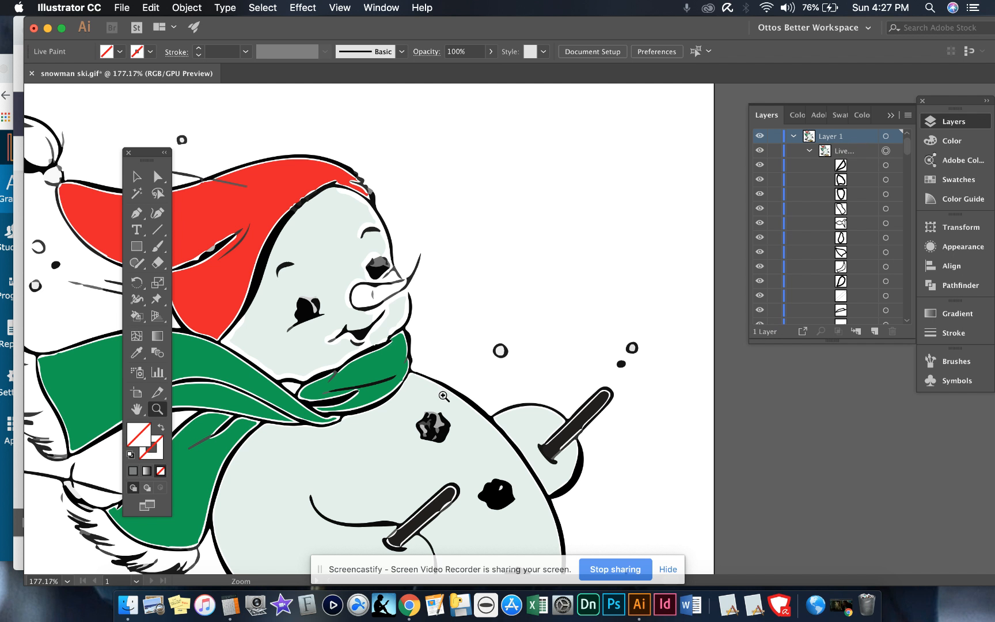
click(156, 229)
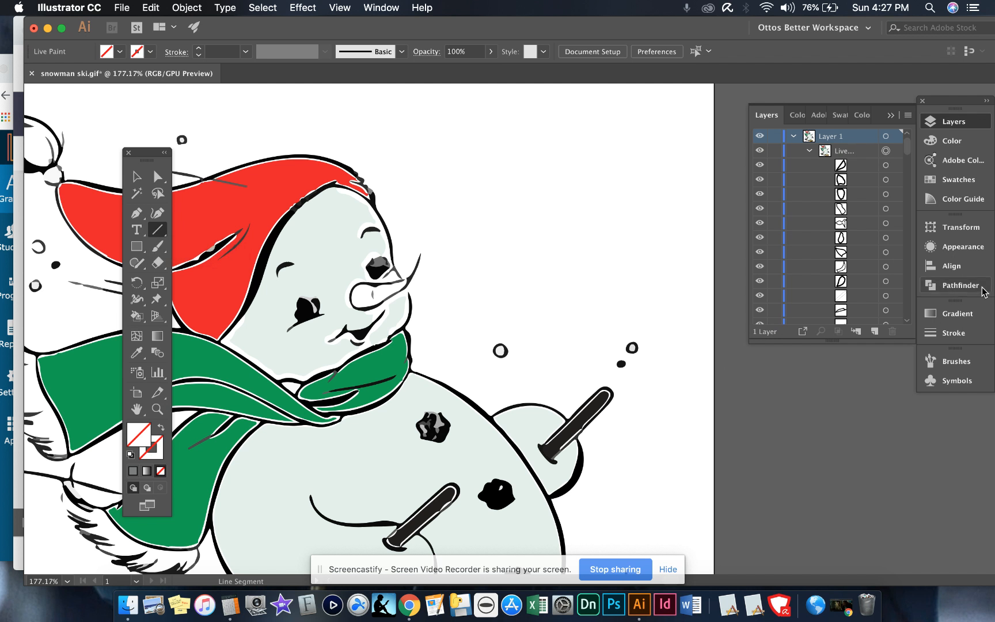
click(959, 180)
click(788, 181)
drag(543, 135, 542, 353)
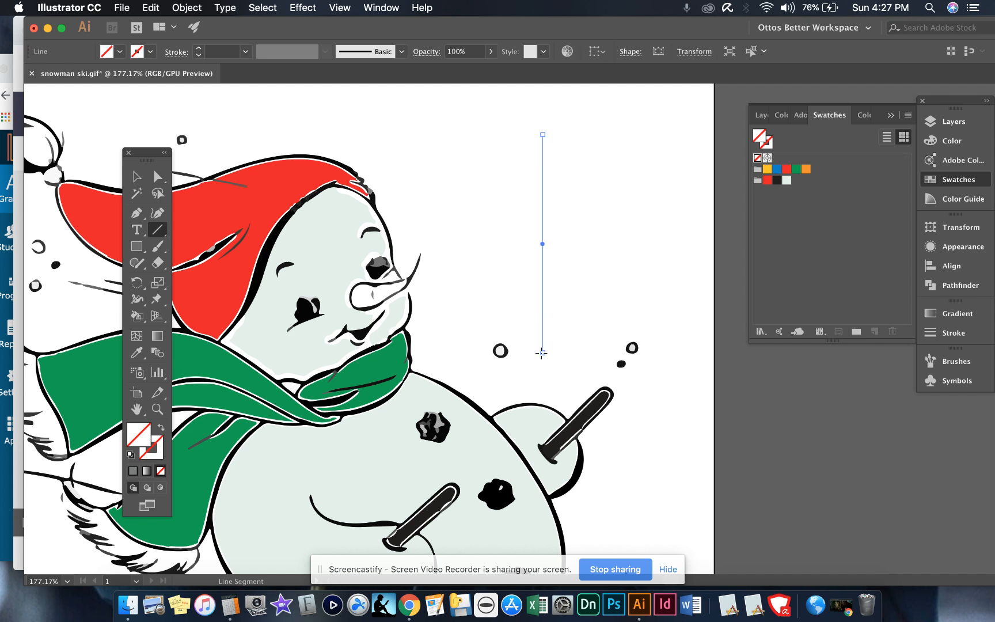
Step: Set the line's stroke weight to 5 pt and its stroke color to the pale gray-green swatch
click(198, 49)
click(199, 49)
click(199, 49)
click(198, 49)
click(199, 49)
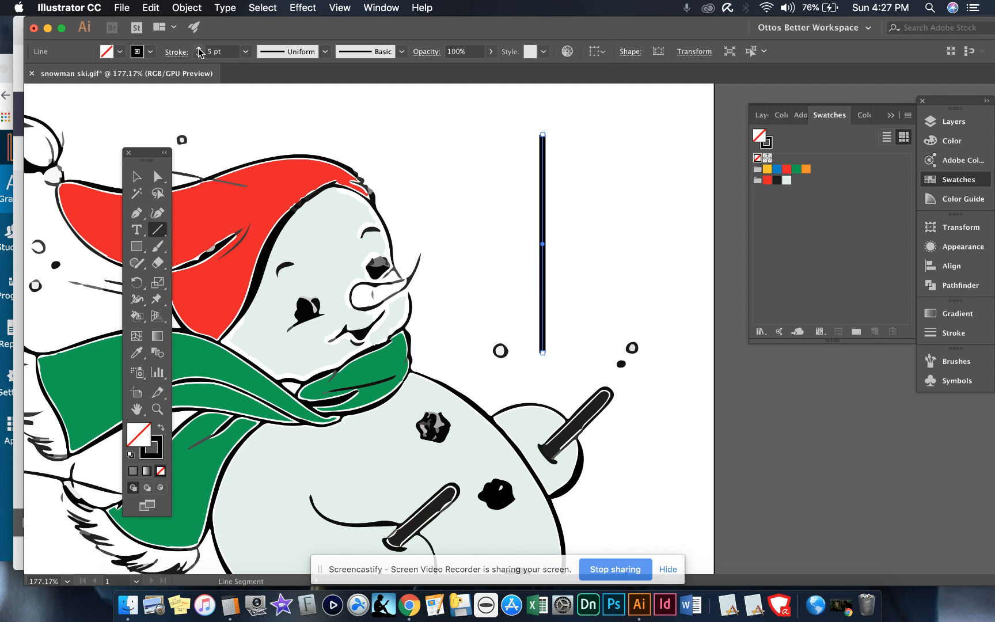
click(771, 145)
click(787, 180)
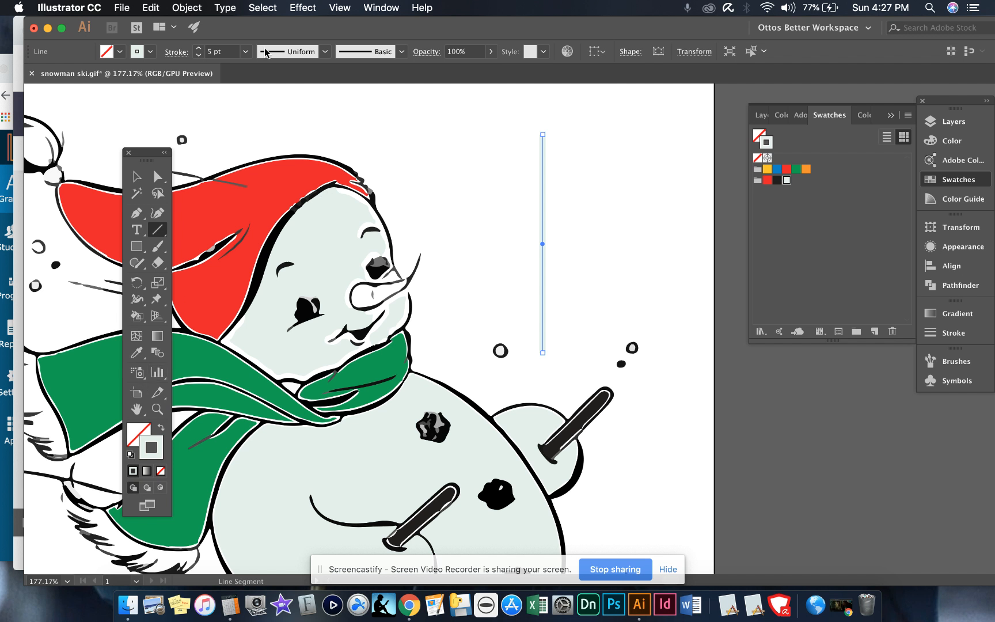
Step: Apply Width Profile 5, the slender profile pointed at both ends, to the vertical line
click(294, 56)
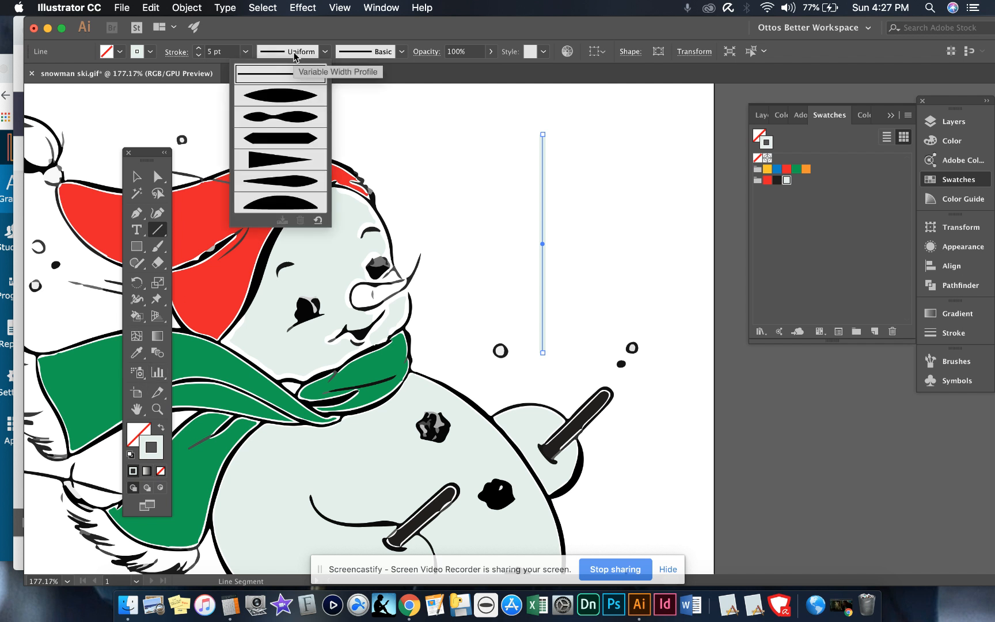
click(277, 115)
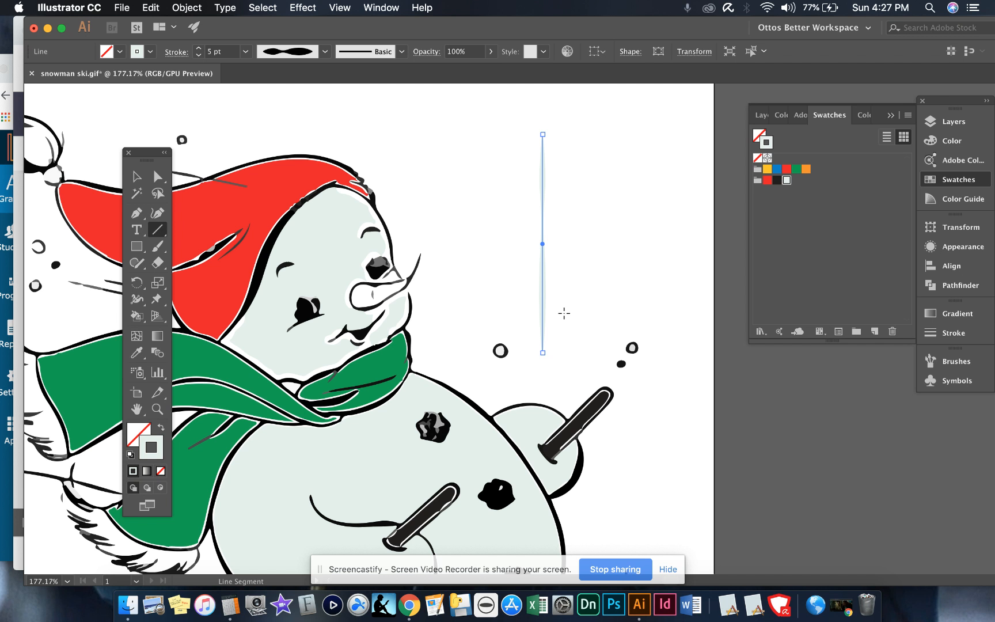
click(300, 54)
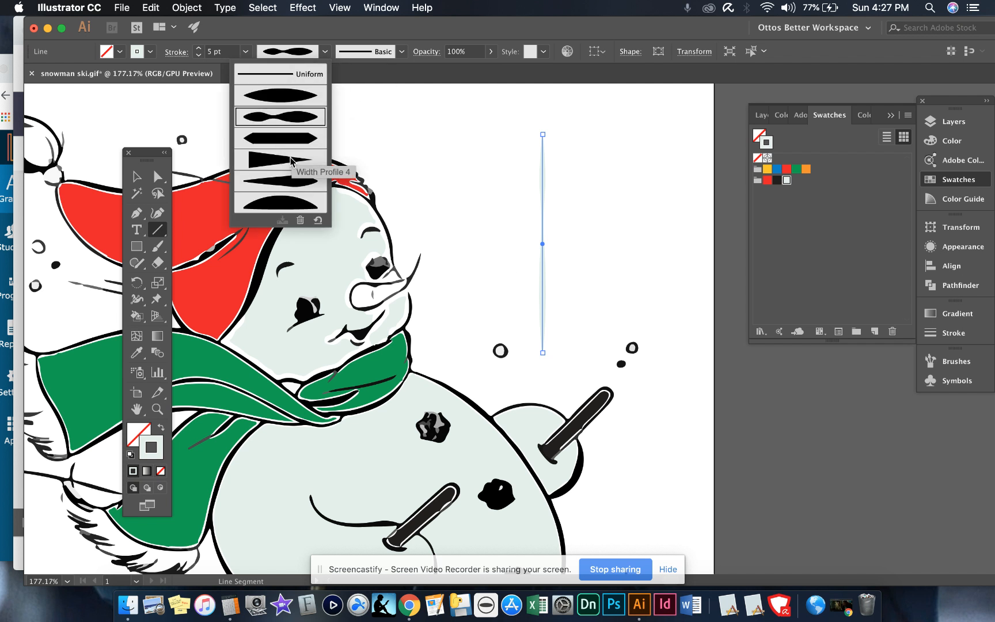
click(284, 180)
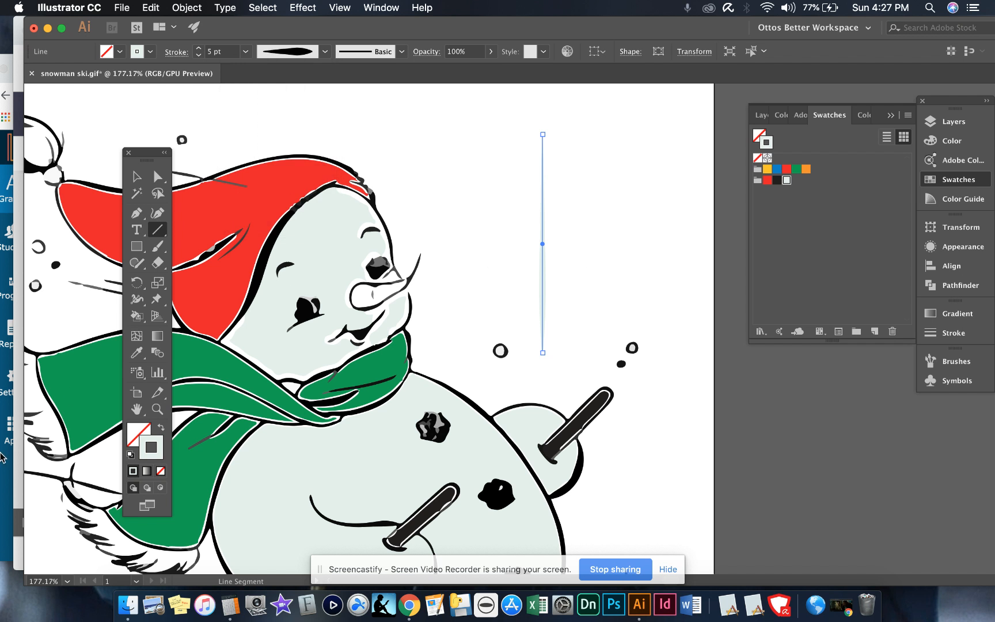
Step: Give the line's stroke a linear gradient with white at both ends and the pale gray-green swatch in the middle
click(146, 471)
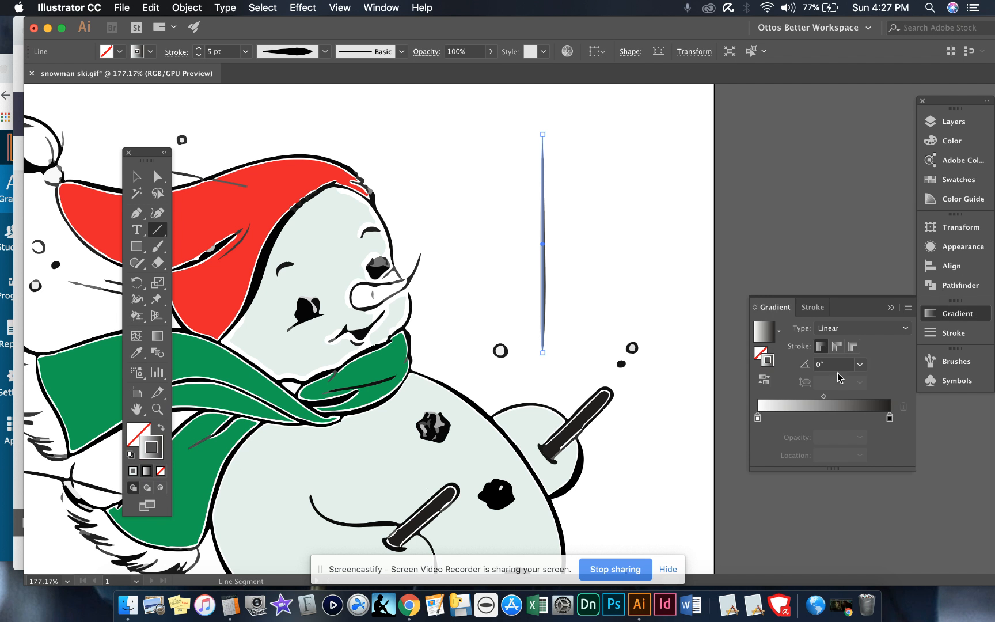
drag(784, 311, 747, 316)
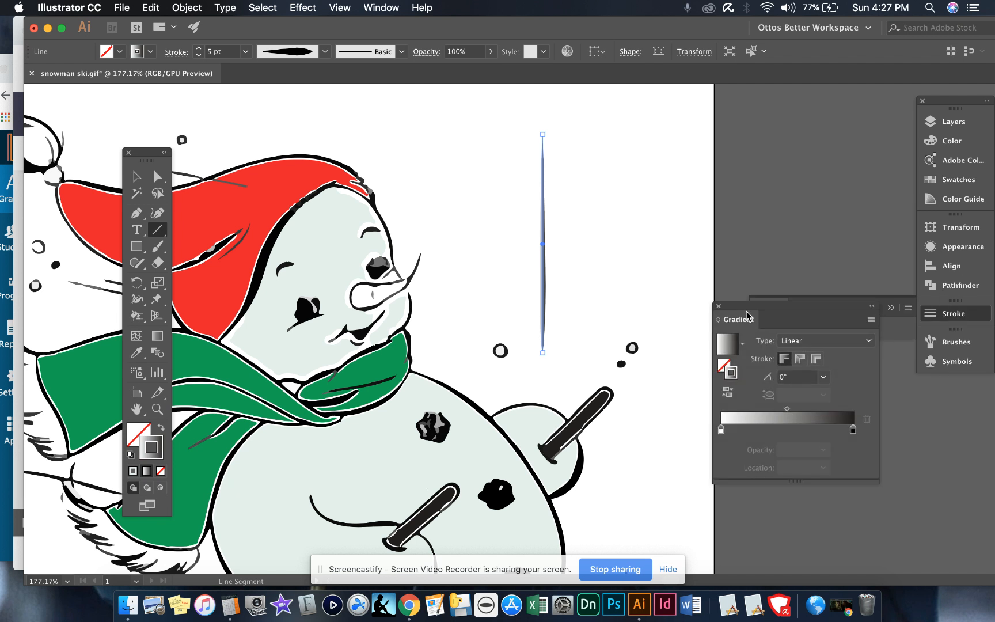
click(959, 181)
drag(784, 187, 787, 431)
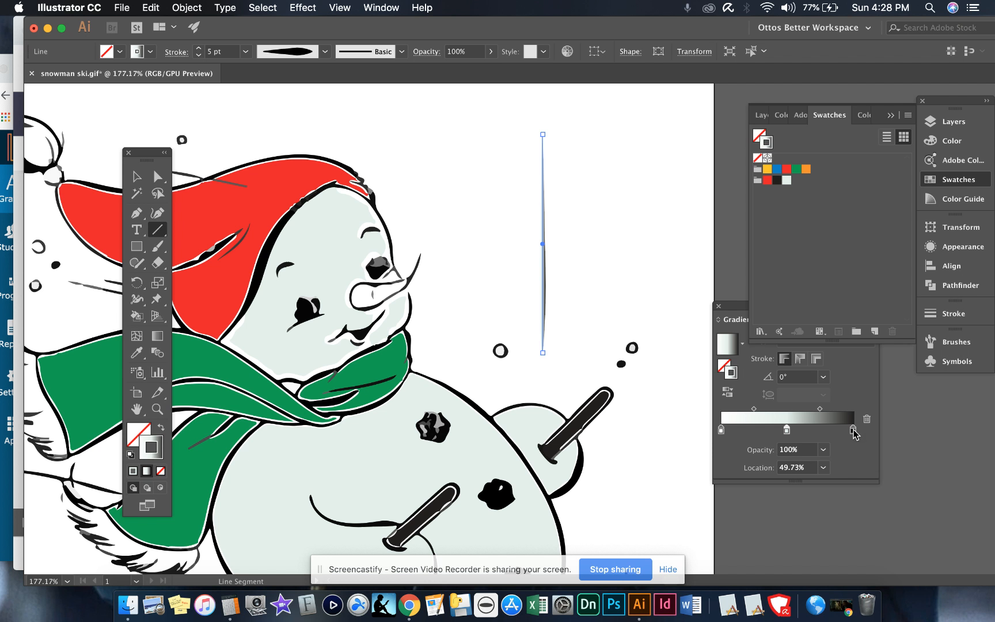
drag(853, 433, 853, 462)
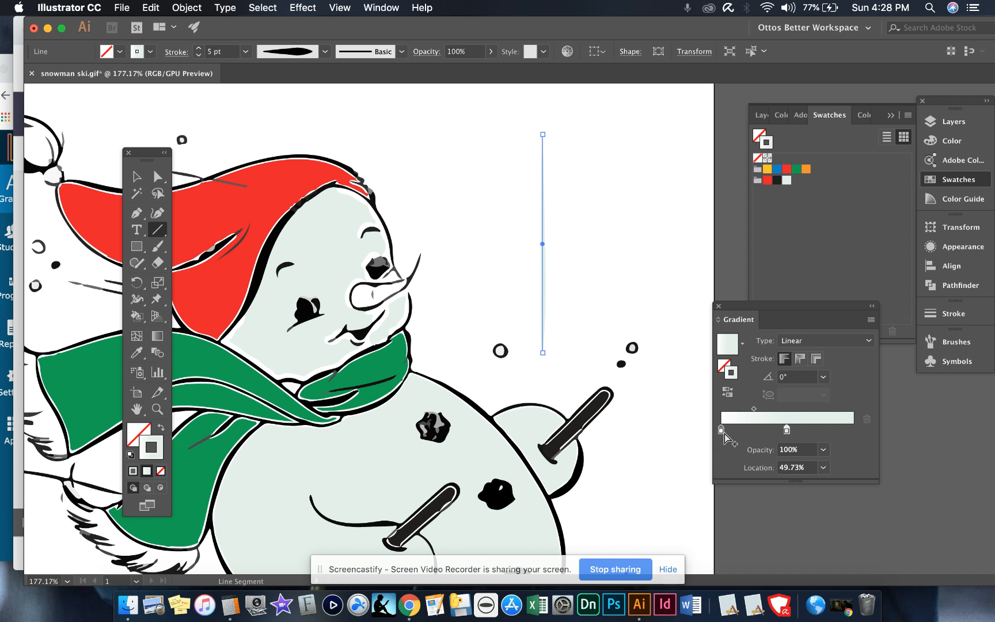
drag(721, 436, 858, 438)
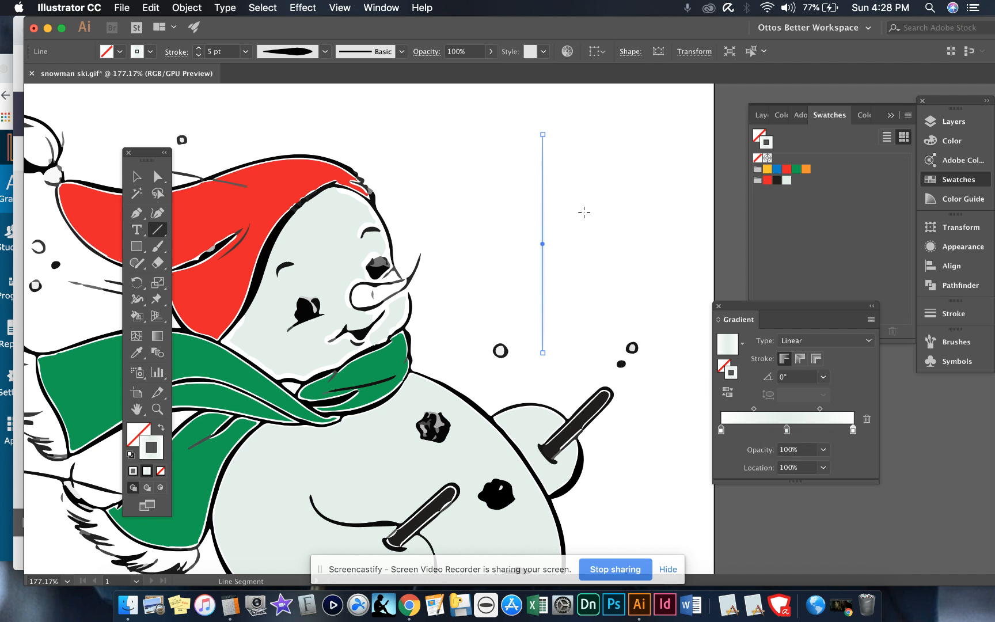
Step: Change the gradient's middle color stop to light aqua B6F0EB by setting its red value to 182
click(787, 430)
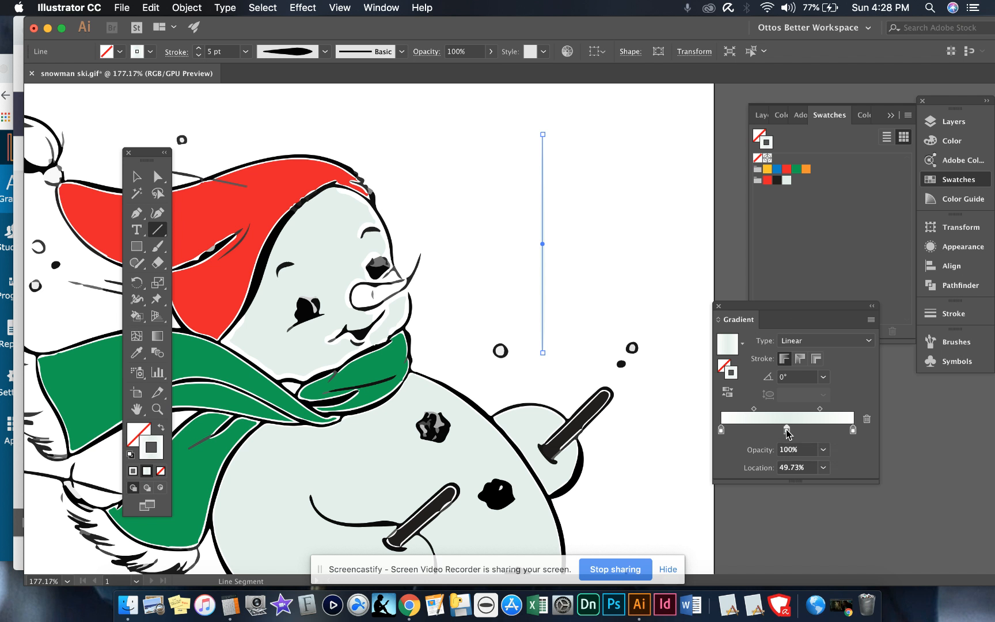
double_click(787, 430)
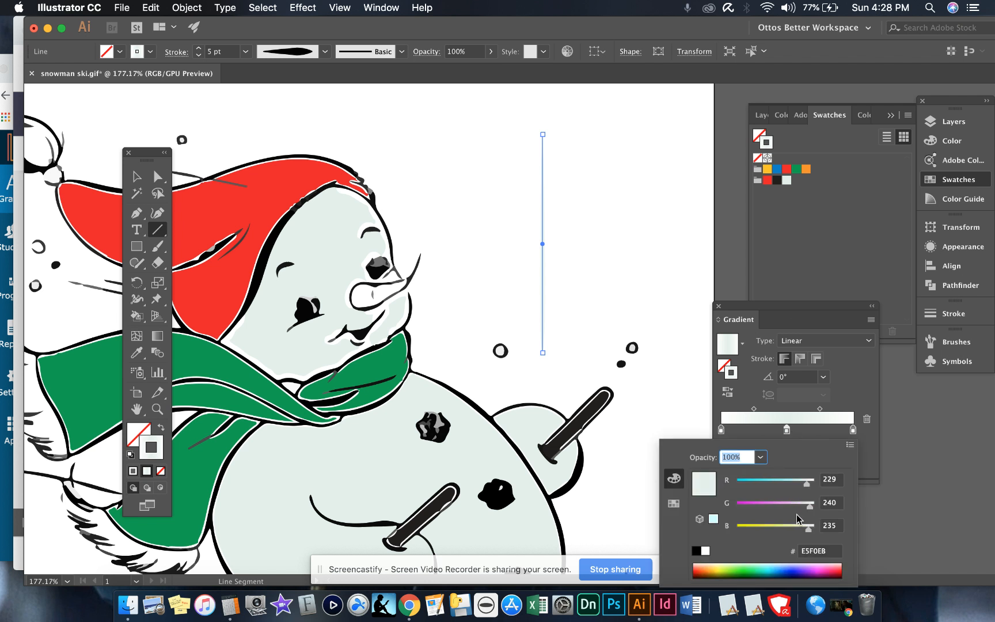
drag(806, 486, 793, 487)
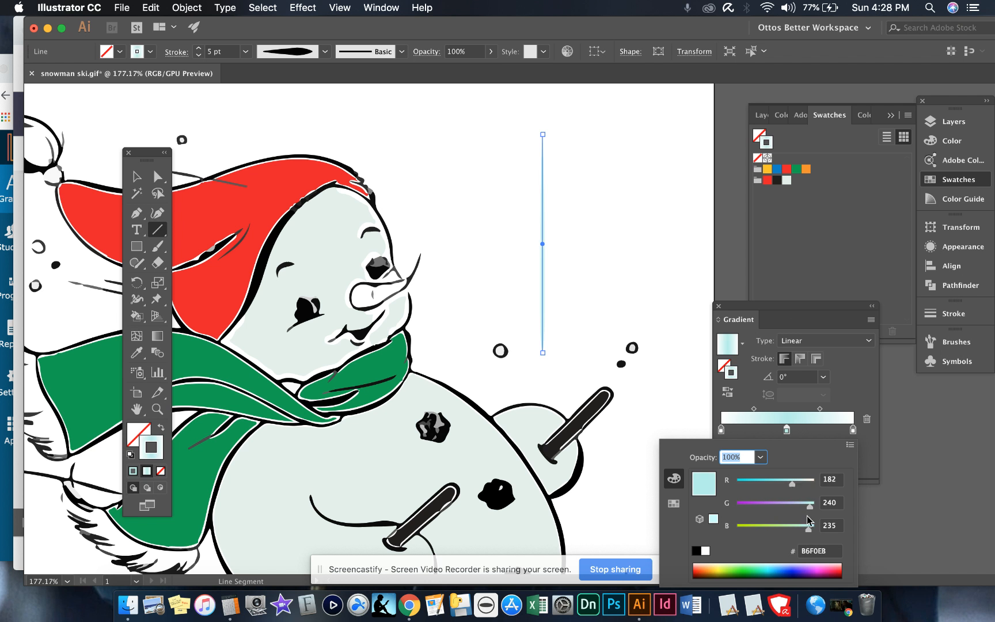
click(858, 384)
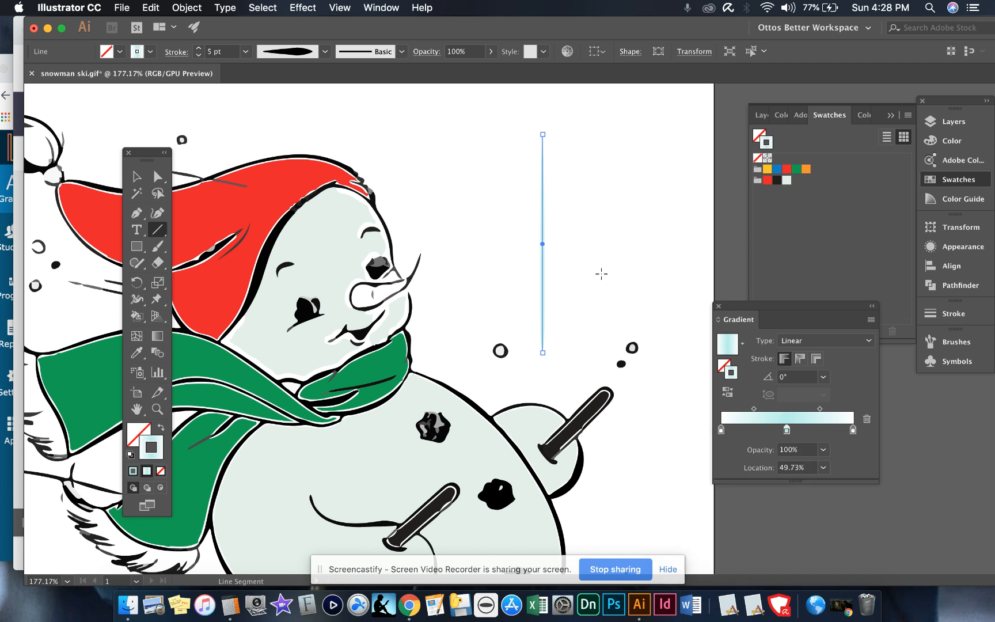
Step: Move the gradient line slightly up and to the right in the sky, and deselect it
click(135, 178)
drag(544, 217, 574, 184)
click(600, 216)
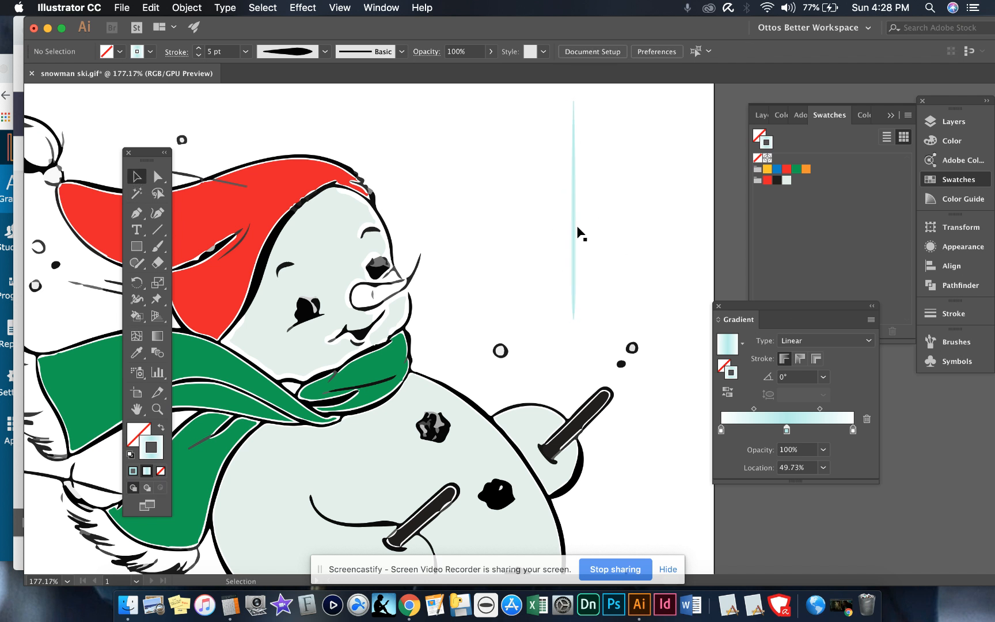
Step: Try to rotate the gradient line freehand around its center point, and undo the rotation
click(577, 229)
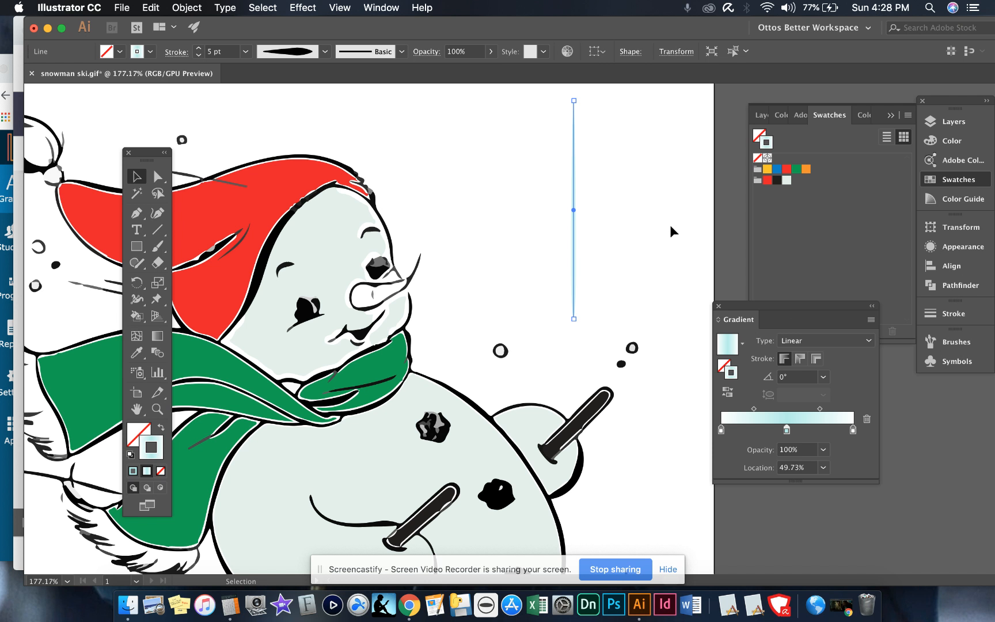
key(r)
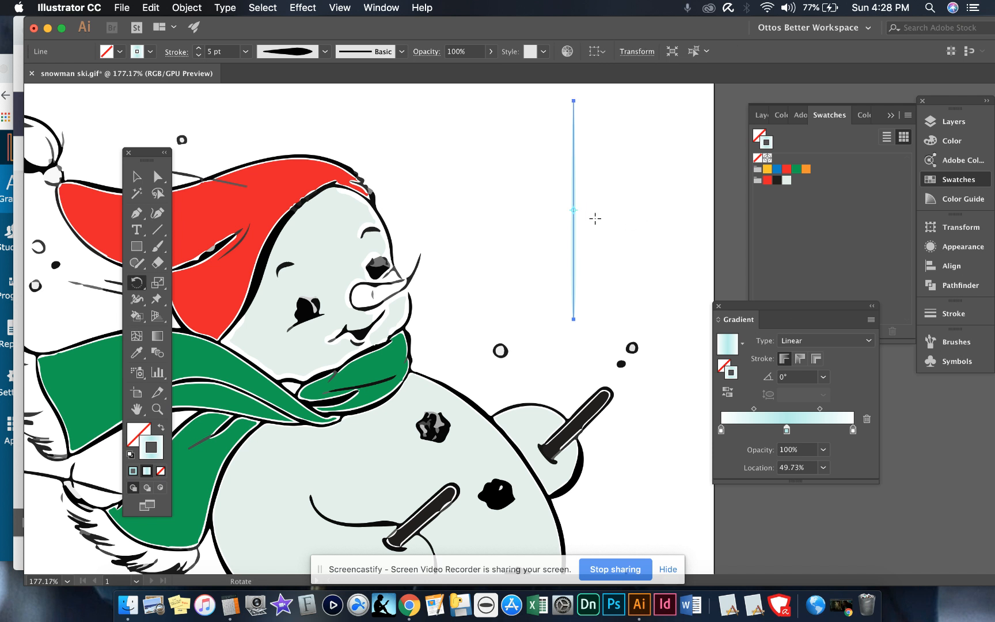
key(super+equal)
key(super+equal)
key(super+equal)
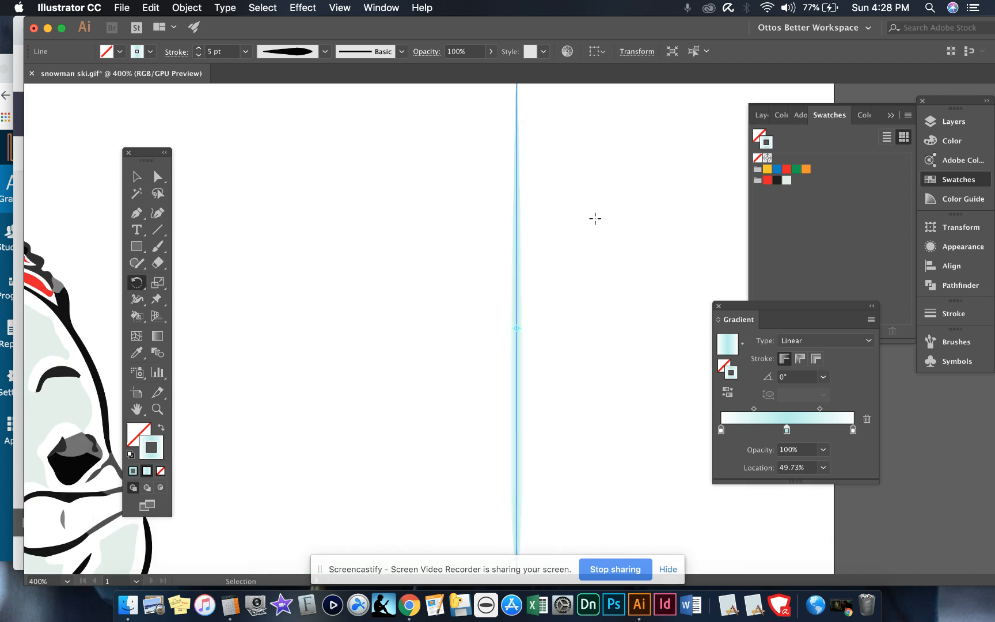
scroll(514, 329, down, 3)
scroll(514, 329, right, 1)
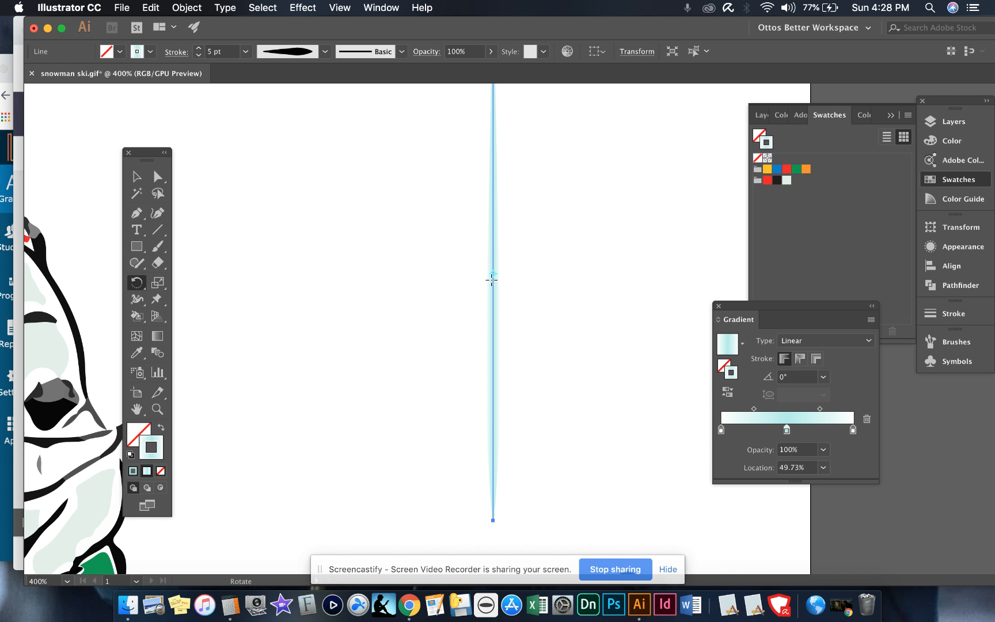
drag(495, 272, 492, 378)
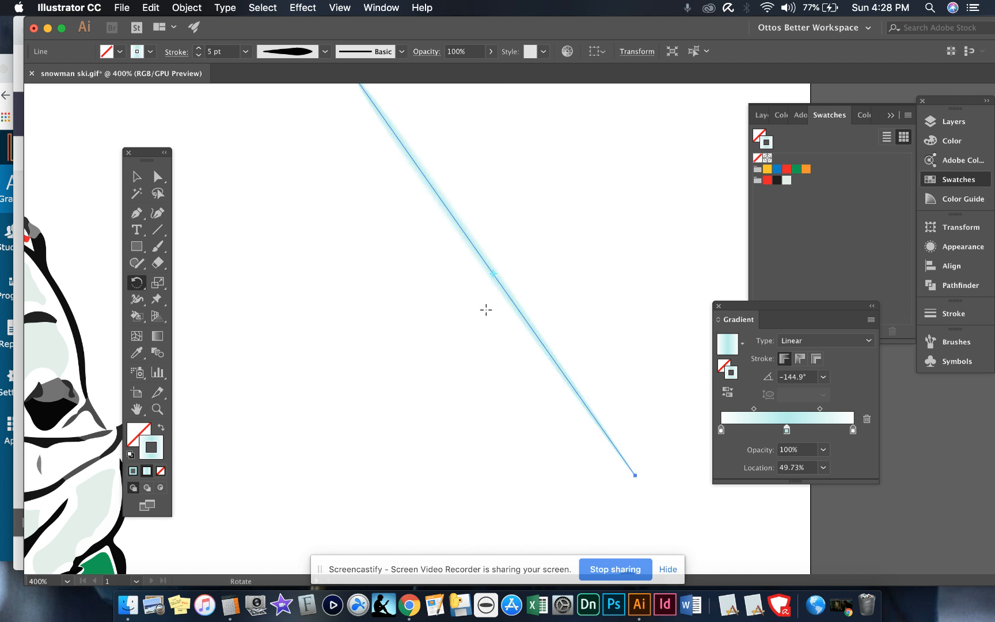
key(super+z)
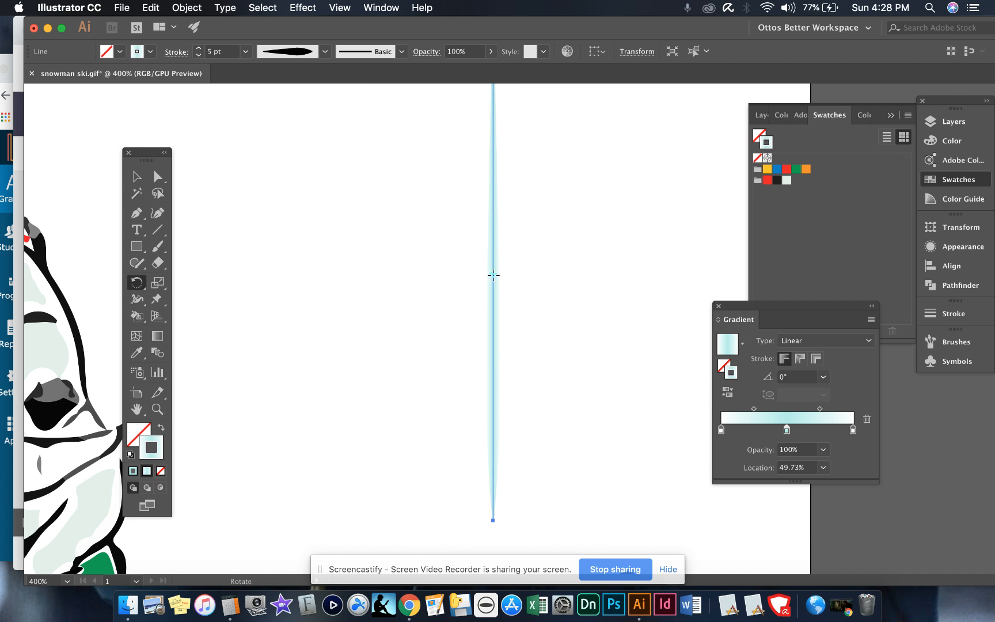
Step: Create a copy of the gradient line rotated 15° around a point just below its lower end
alt+click(493, 537)
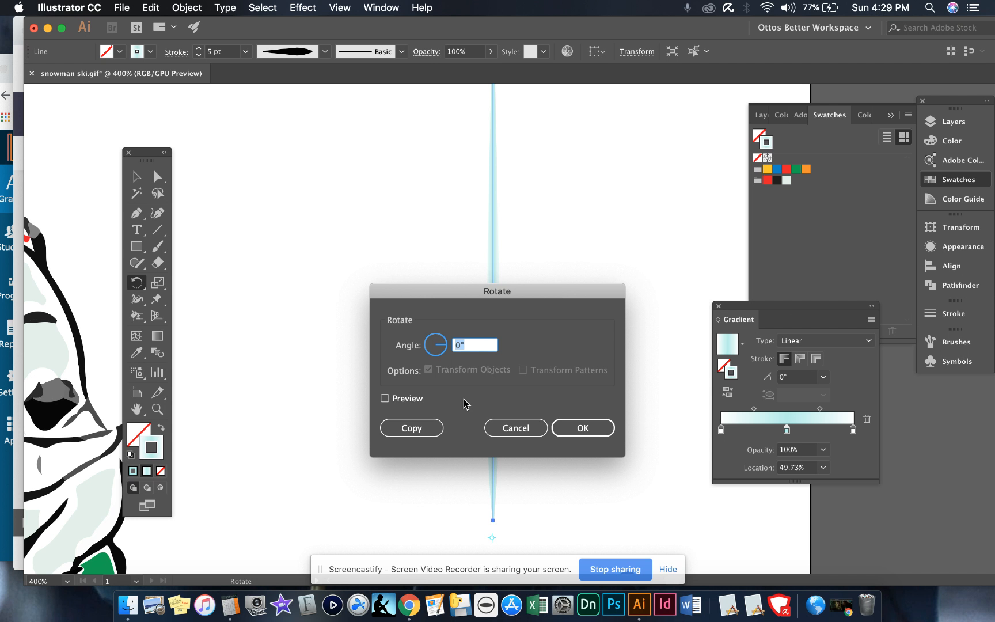
text(15)
click(405, 429)
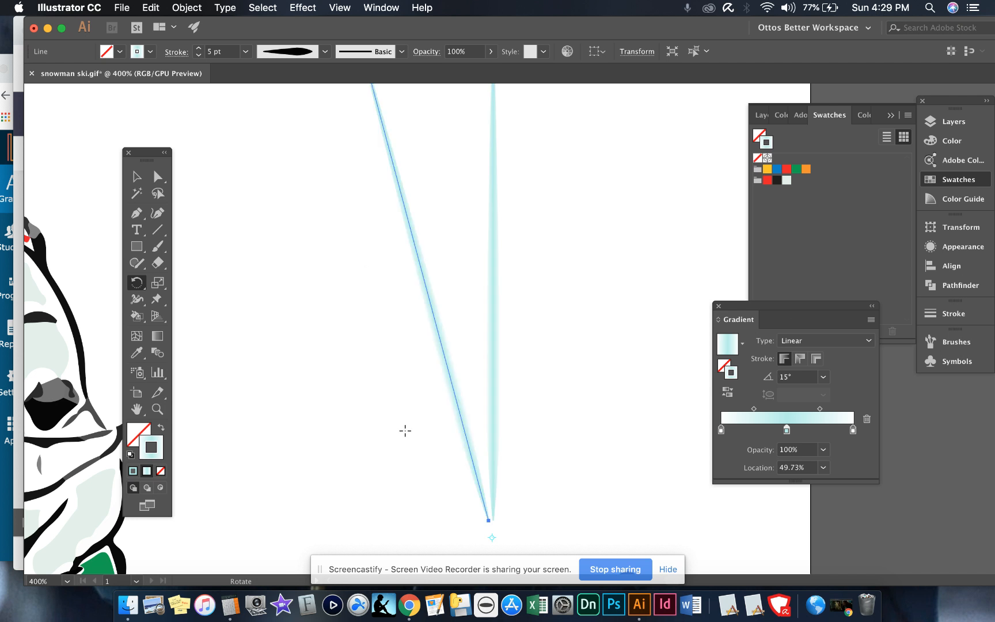
Step: Repeat the 15° rotated copy until the gradient lines form a full circle of rays
key(super+d)
key(super+d)
key(super+d)
key(super+d)
key(super+d)
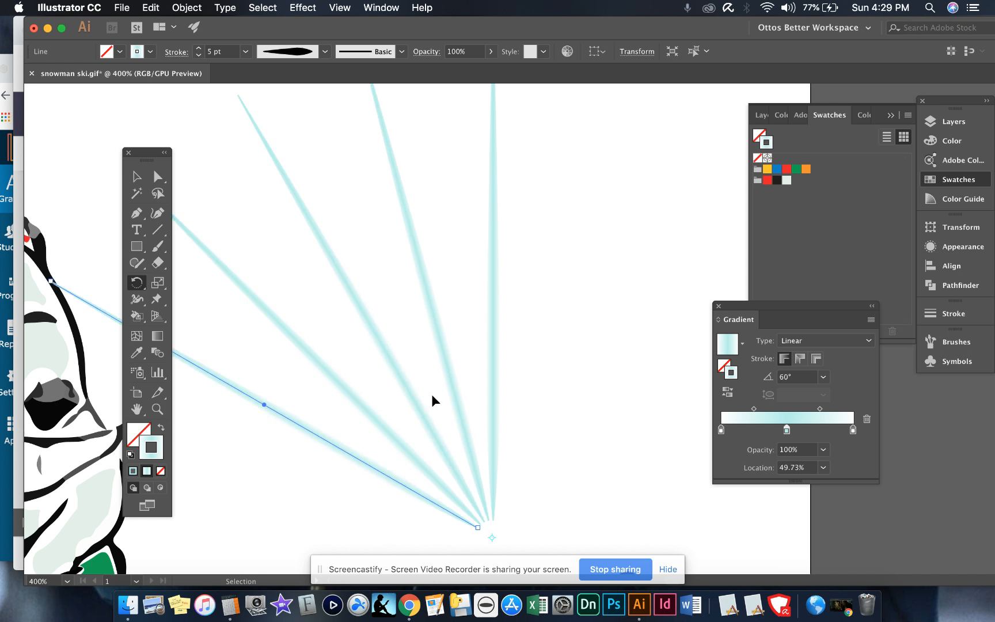
key(super+d)
key(super+d)
key(super+d)
key(super+d)
key(super+d)
key(super+d)
key(super+d)
key(super+d)
key(super+d)
key(super+d)
key(super+d)
key(super+d)
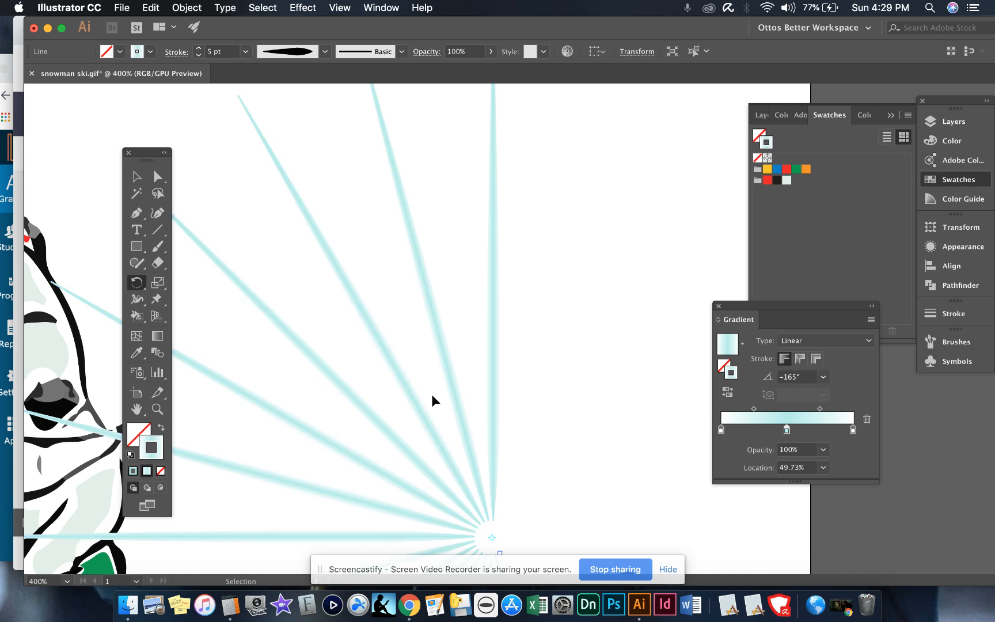
key(super+d)
key(super+d)
key(super+d)
key(super+d)
key(super+d)
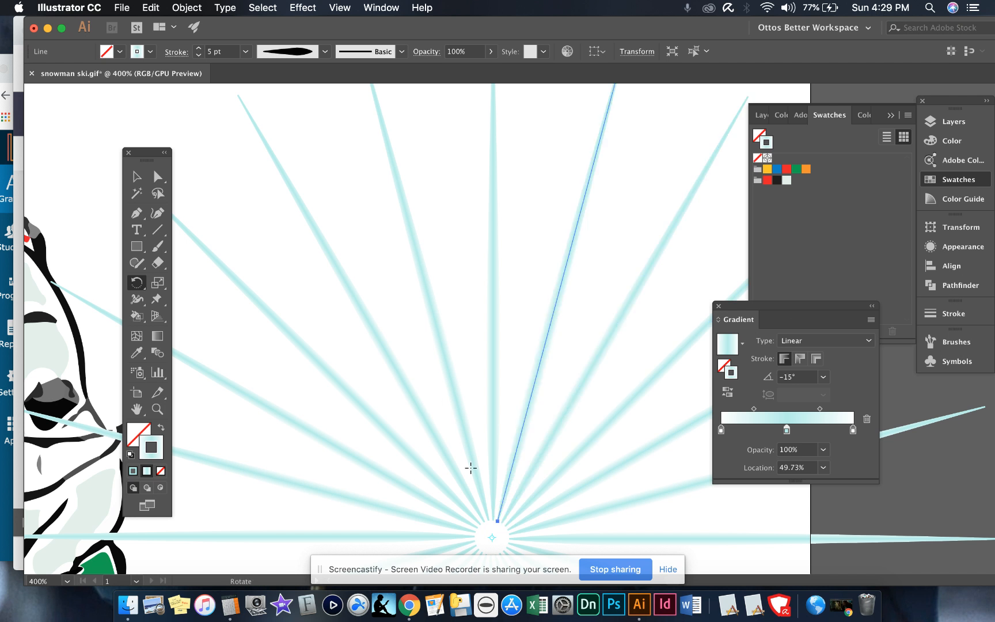
Step: Select all the rays, scale them down proportionally to a small snowflake, and place it in the sky beside the snowman's hat
click(136, 176)
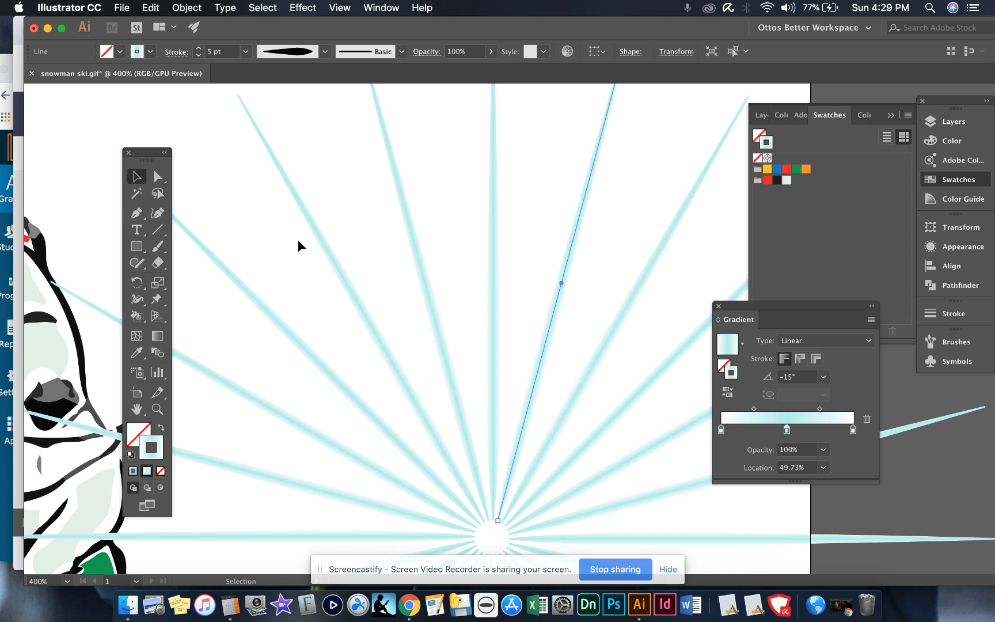
key(super+minus)
key(super+minus)
key(super+minus)
key(super+minus)
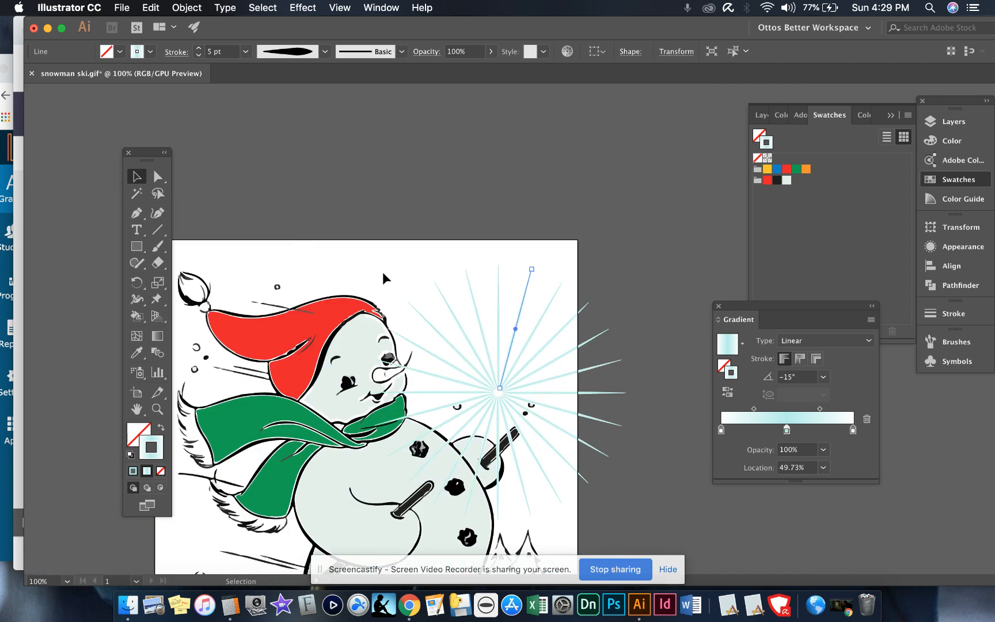
drag(442, 255, 528, 401)
key(super)
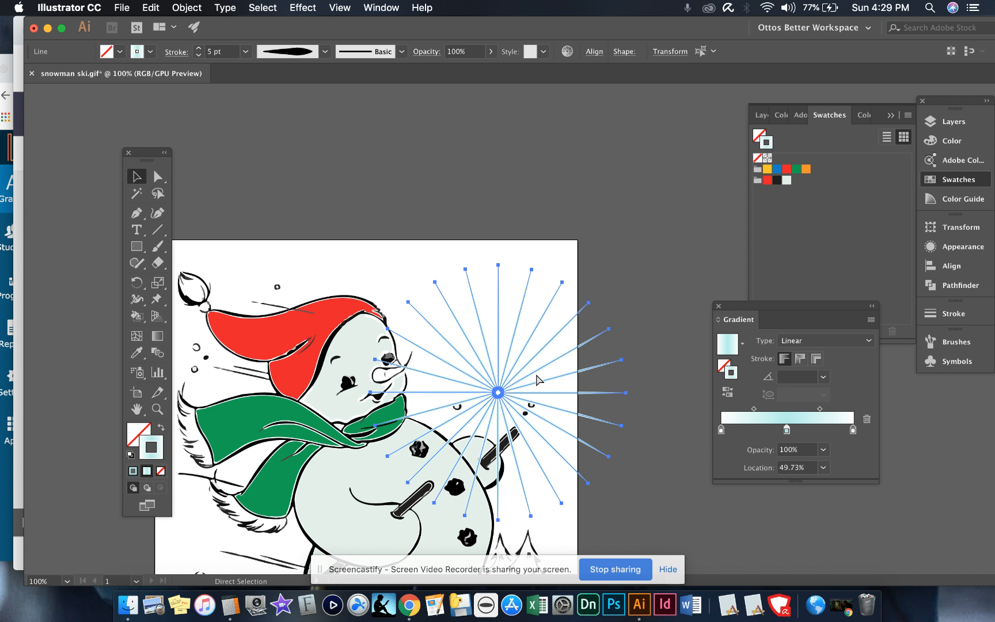
drag(370, 520, 602, 336)
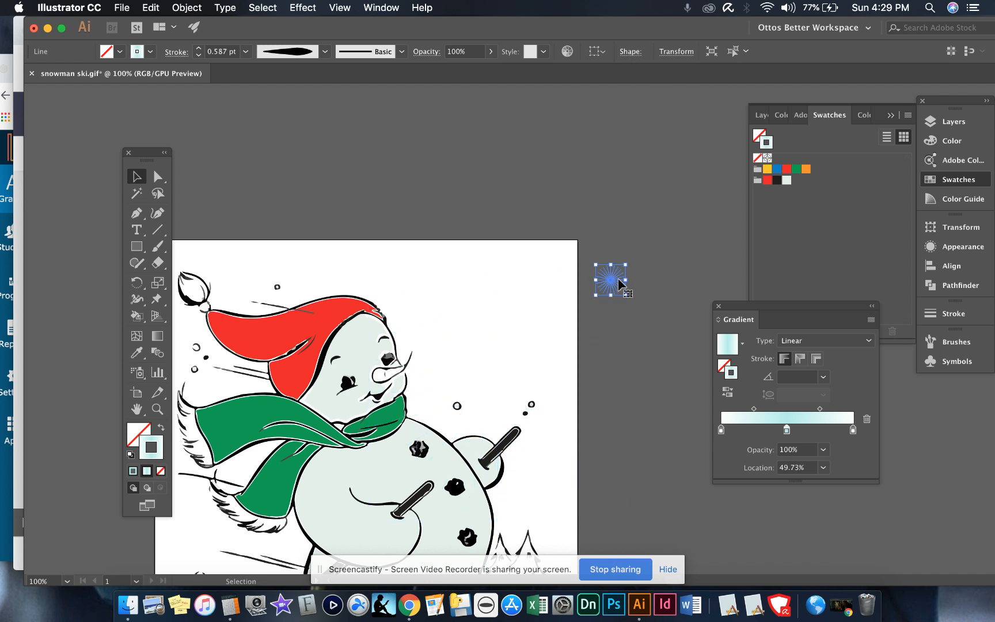
drag(613, 285, 478, 306)
click(513, 315)
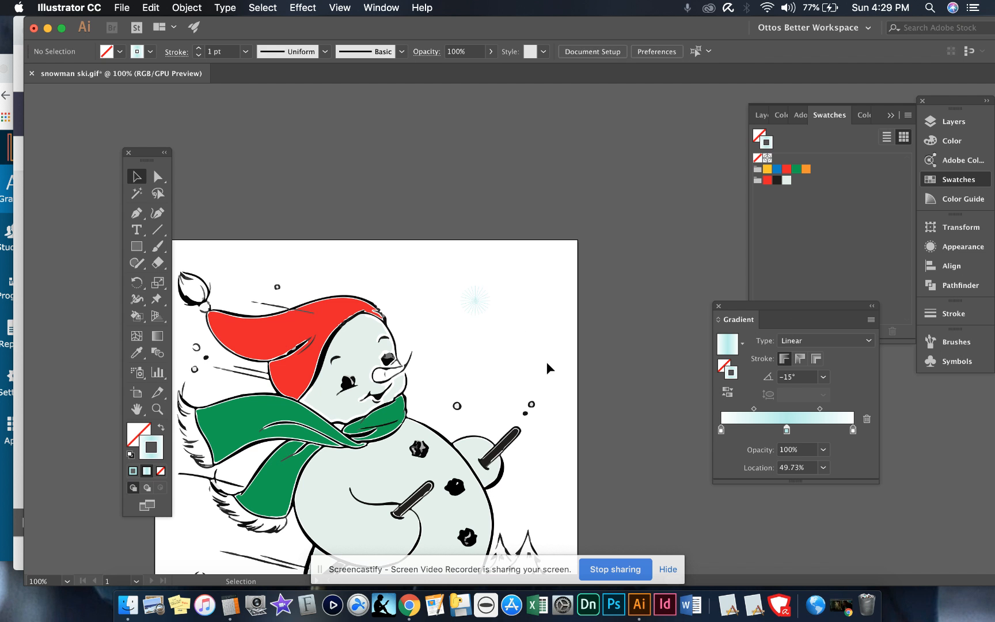
Step: Save the small snowflake as a dynamic movie clip symbol named lame.snowflake
click(476, 309)
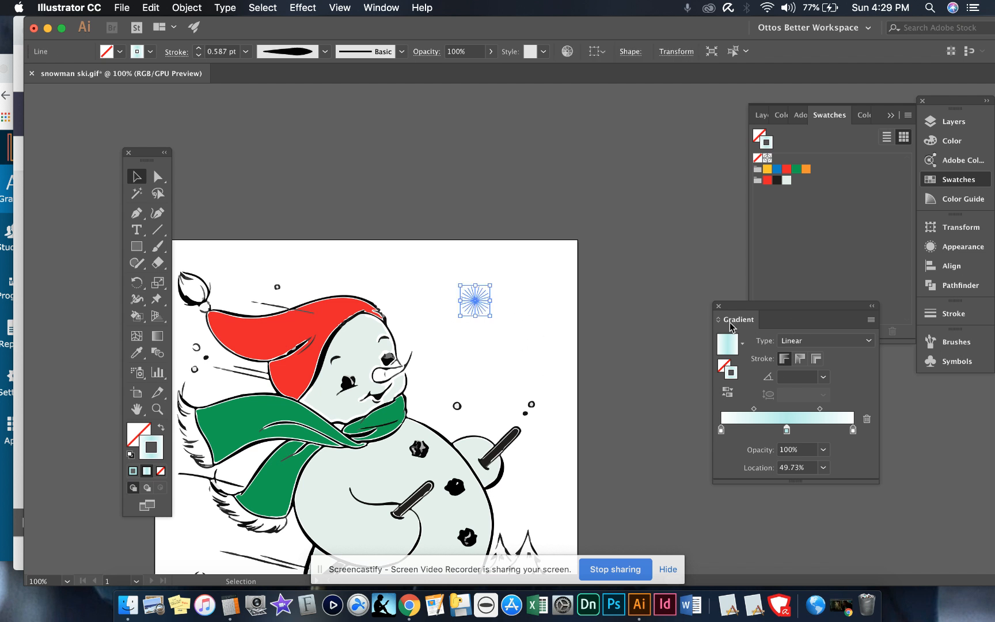
click(952, 363)
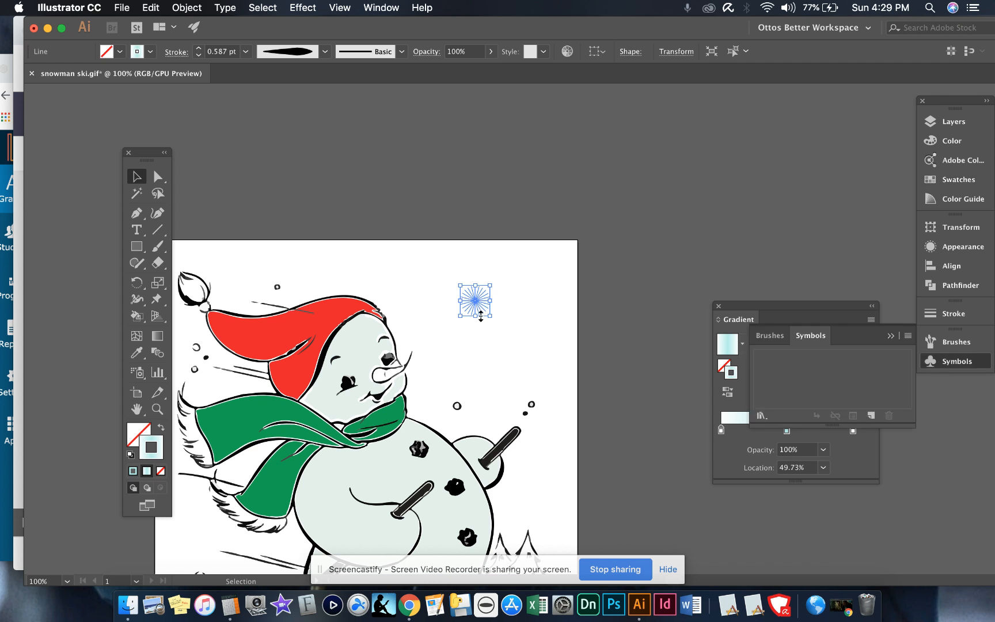
drag(478, 309, 831, 387)
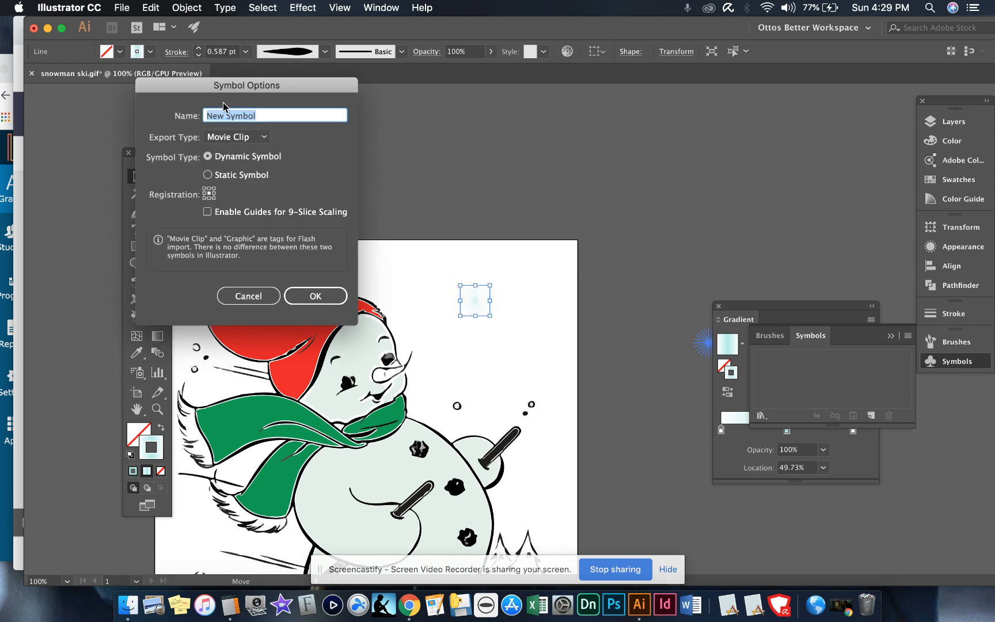
text(snowflake)
key(Up)
text(lame.)
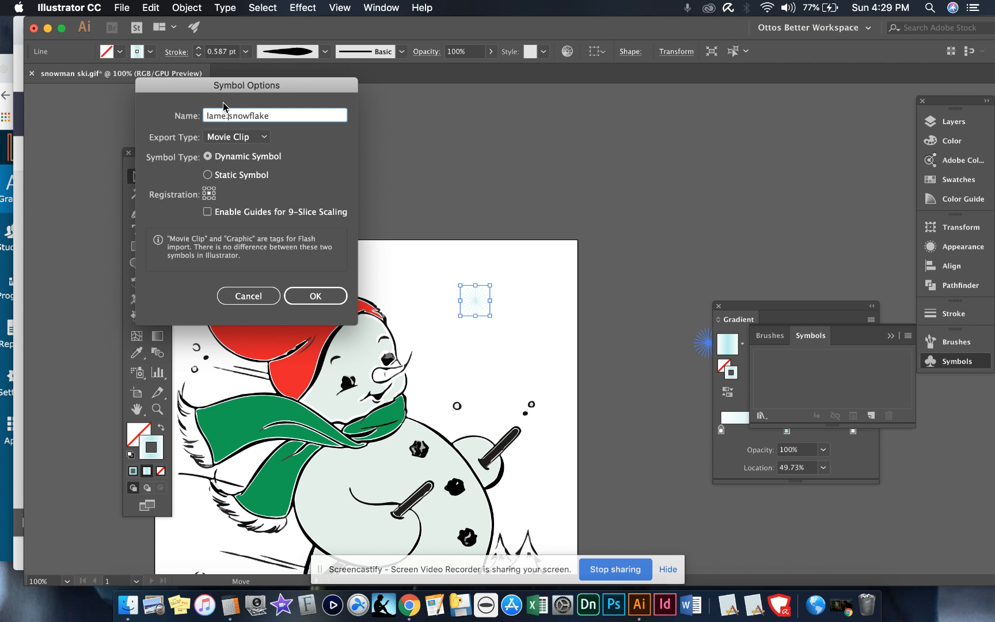
click(315, 296)
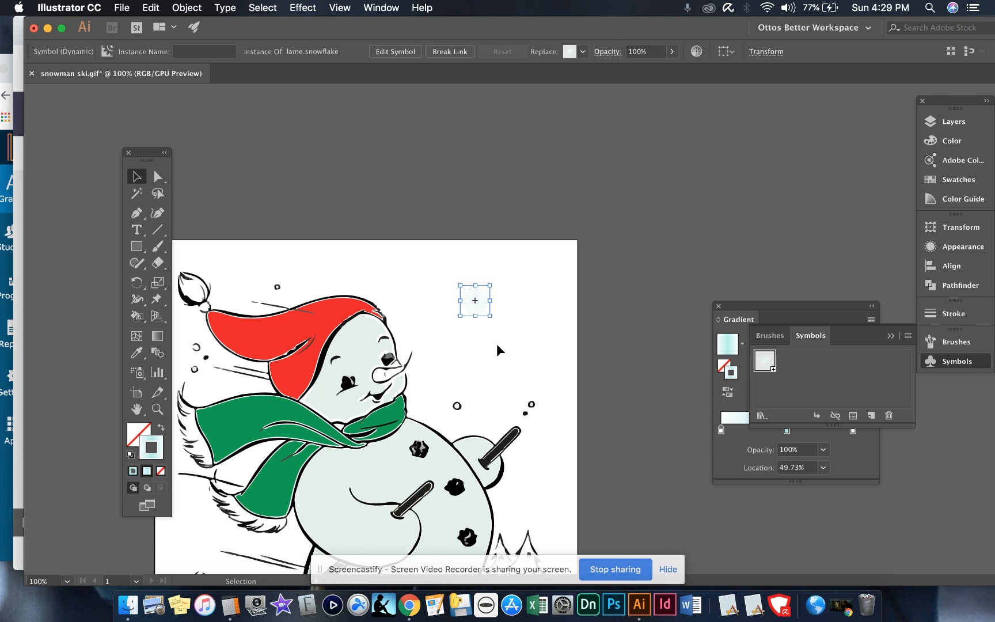
Step: Delete the original snowflake from the artboard and spray lame.snowflake symbols across the sky and around the snowman's head
click(482, 311)
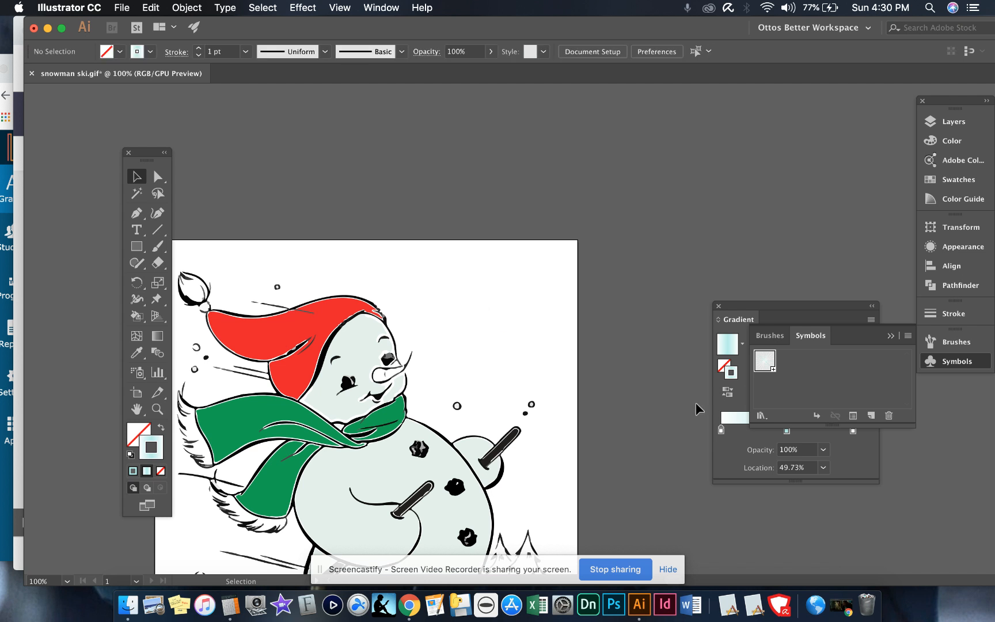
click(137, 372)
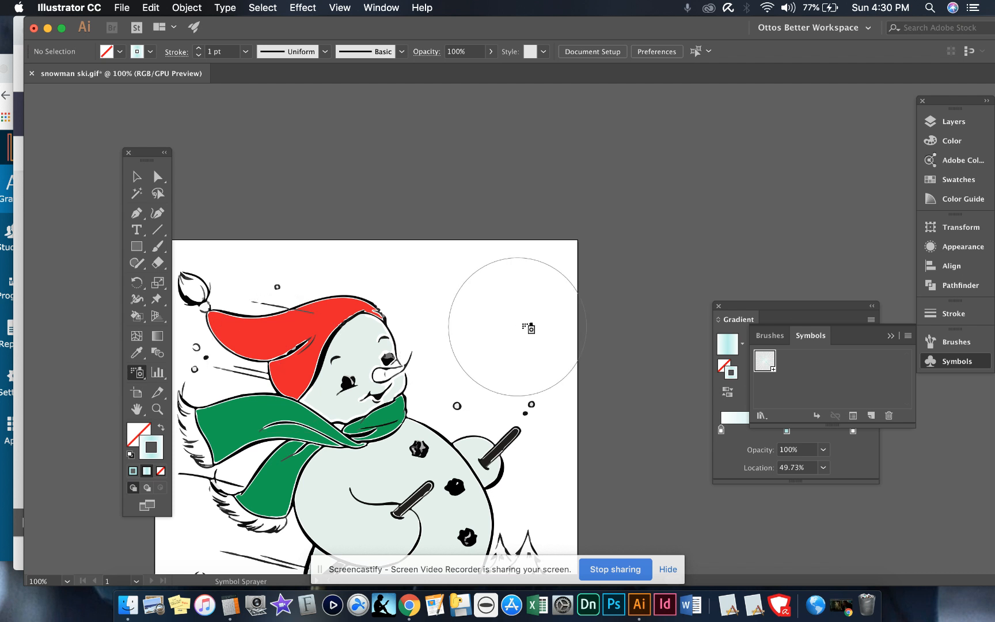
mouse_move(510, 331)
mouse_down()
mouse_move(404, 296)
mouse_move(358, 322)
mouse_move(478, 321)
mouse_move(357, 277)
mouse_move(507, 323)
mouse_move(553, 271)
mouse_move(533, 419)
mouse_up()
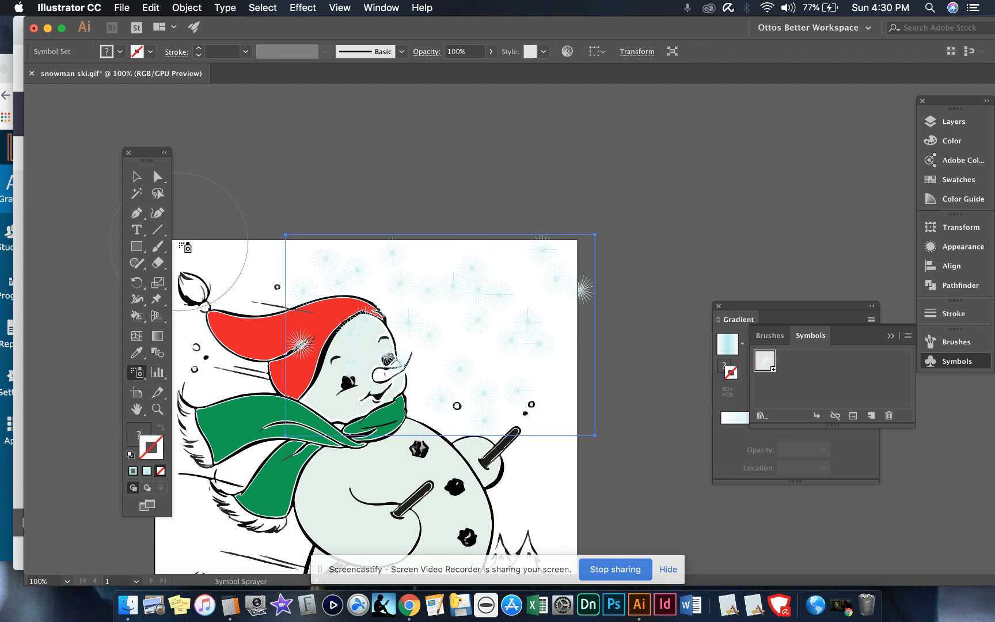
Step: Scale the sprayed snowflake symbol set down so that it fits inside the artboard's upper and right edges
click(137, 179)
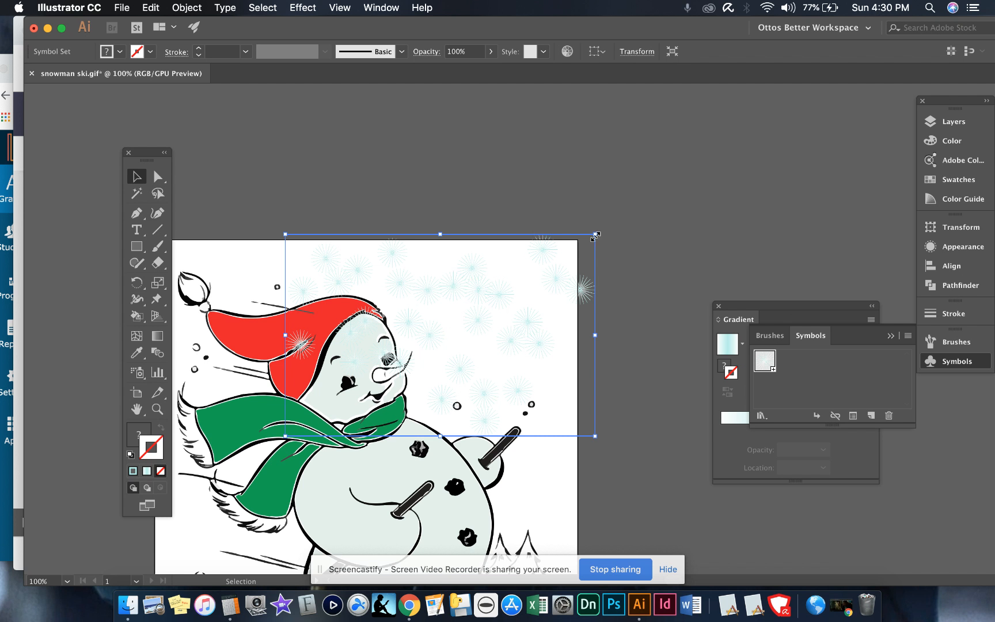
drag(596, 235, 569, 253)
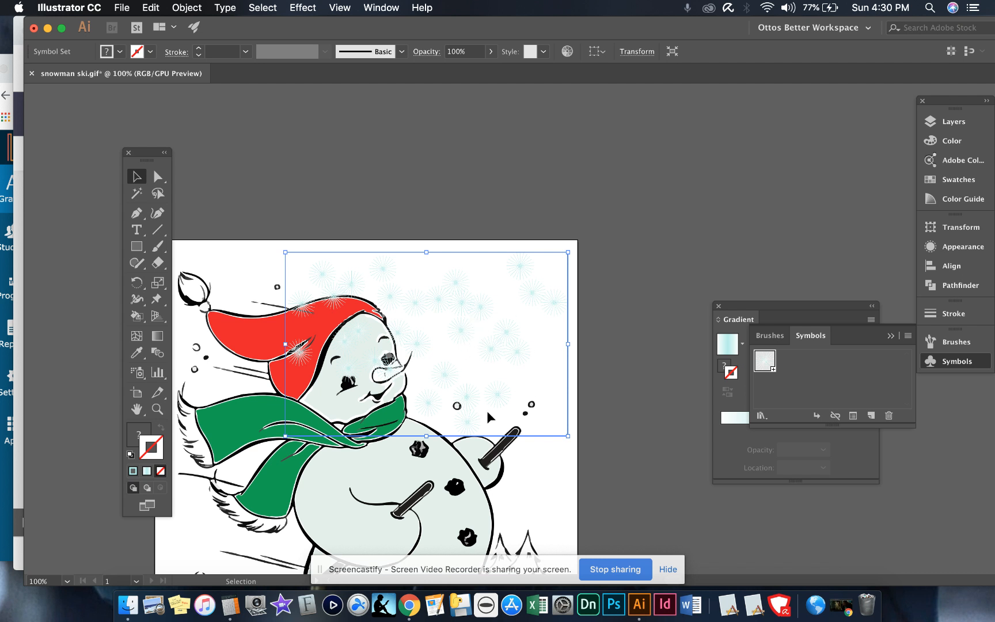
scroll(572, 380, down, 3)
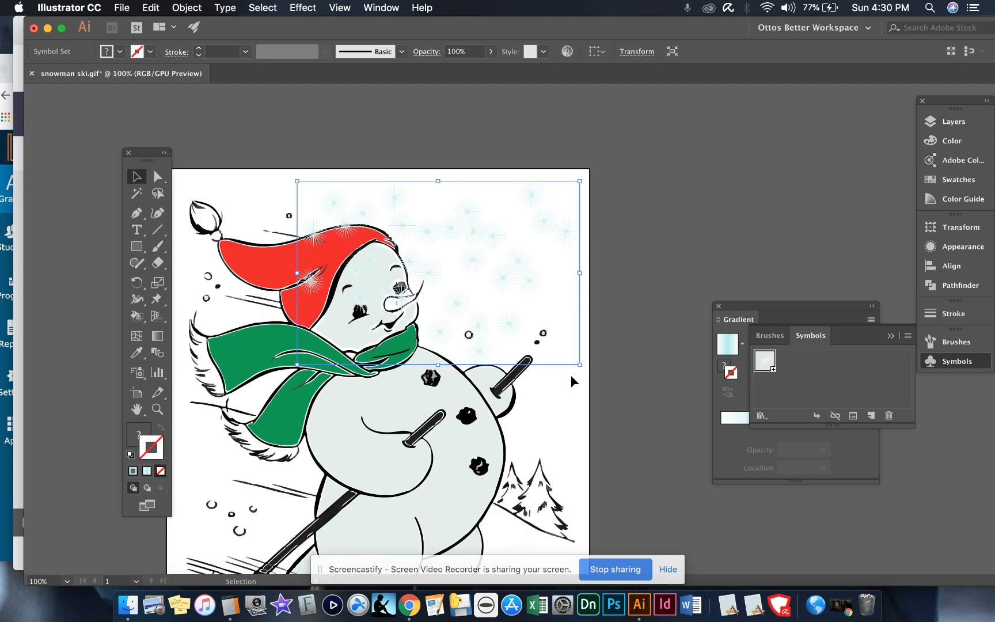
Step: Open the lame.snowflake symbol for editing and move the aqua color of its stroke gradient to the 100% end
double_click(766, 362)
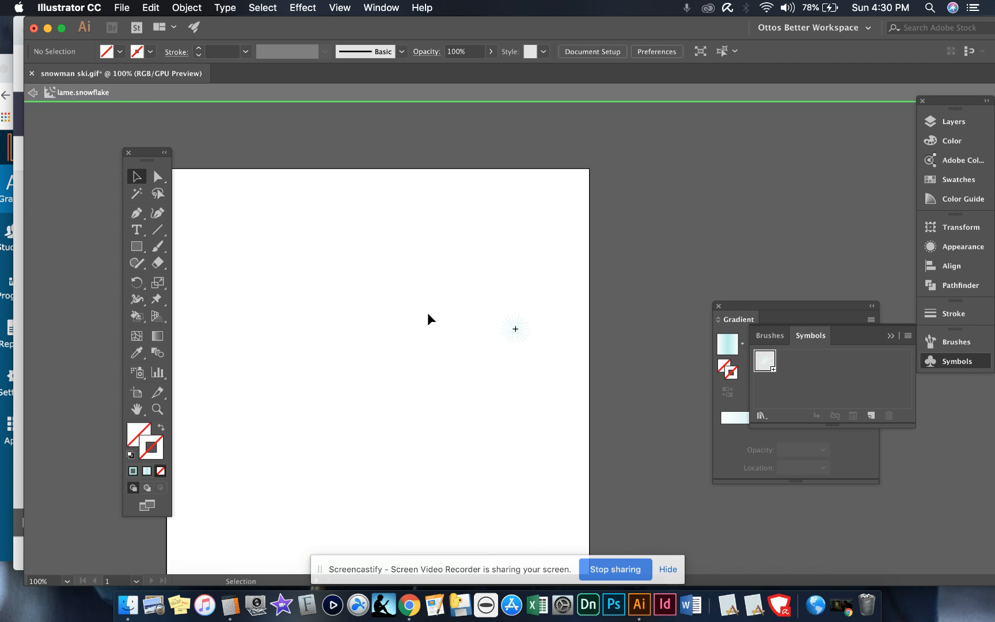
click(523, 333)
drag(493, 305, 561, 368)
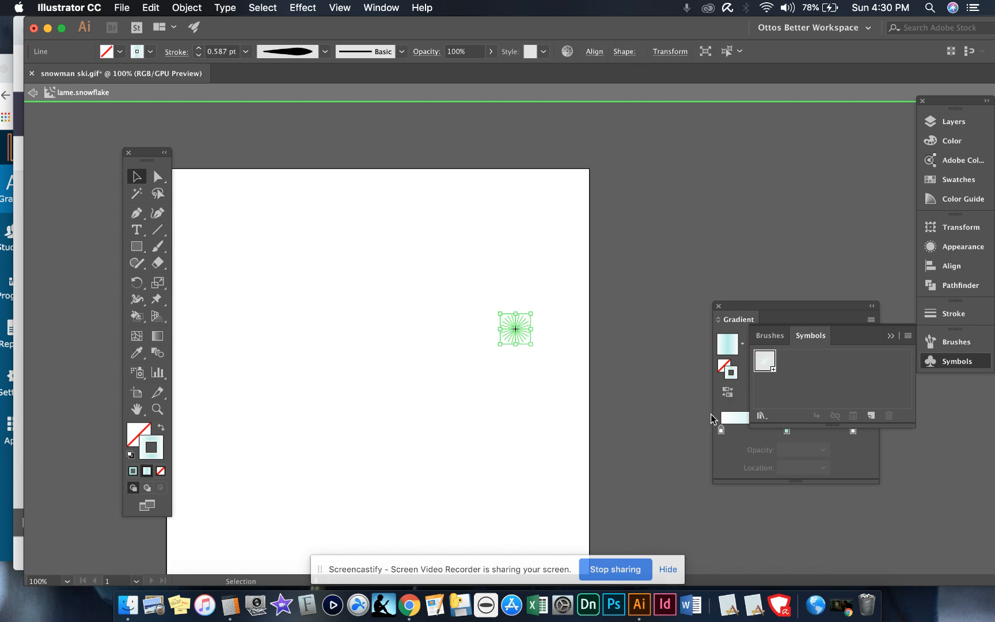
click(722, 449)
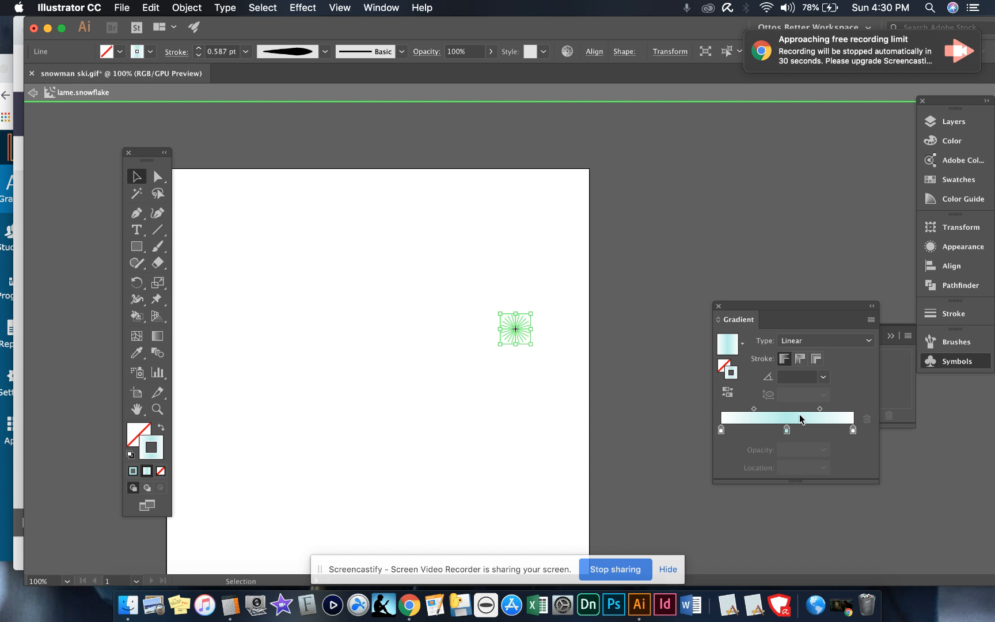
drag(786, 433, 854, 432)
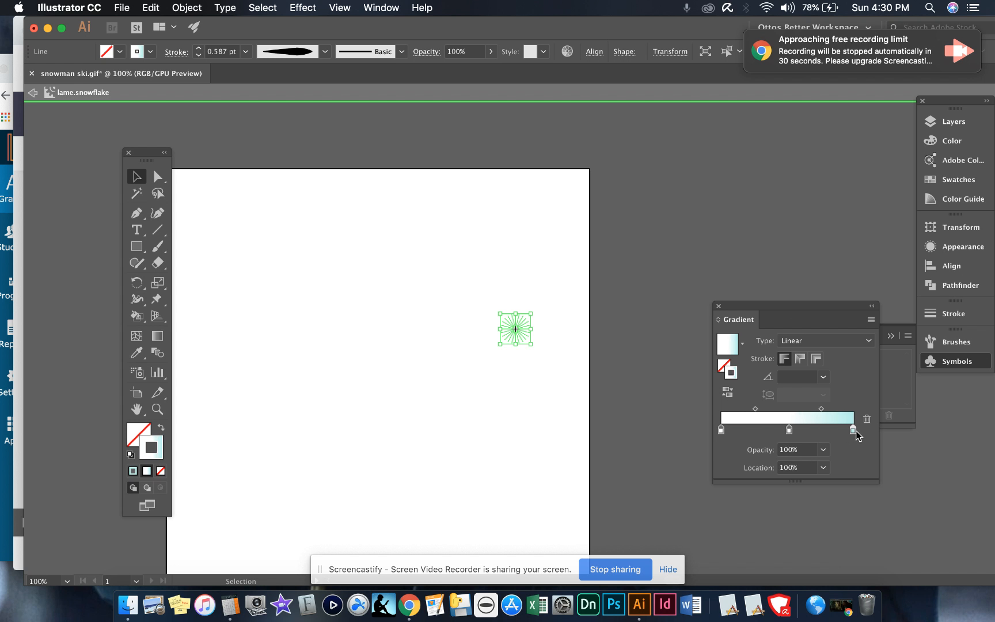
Step: Change the snowflake gradient's color stop at 0% to light gray and exit symbol editing
double_click(721, 431)
drag(736, 485, 764, 484)
click(666, 364)
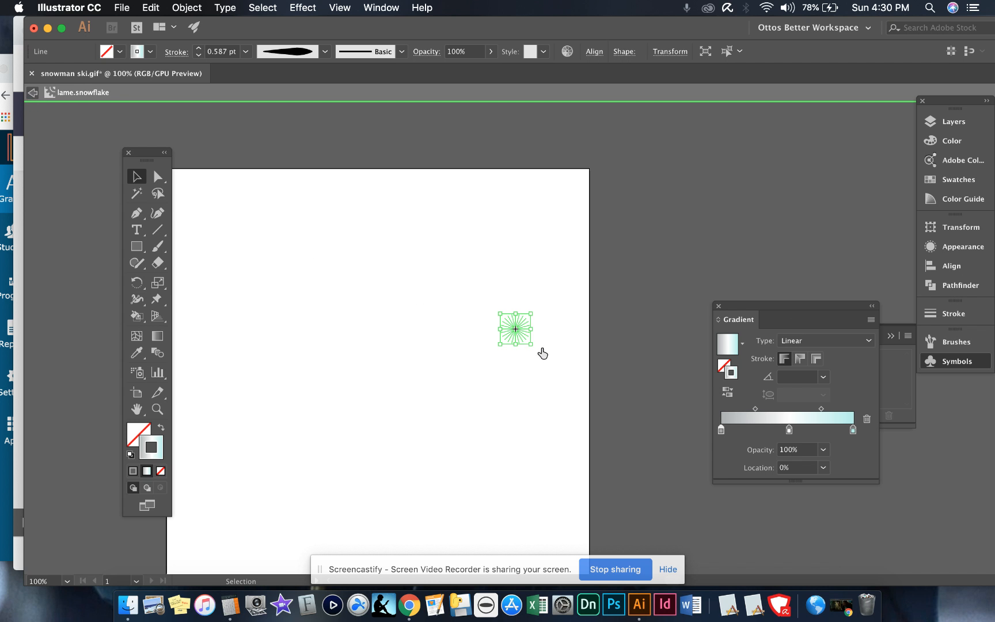
double_click(607, 350)
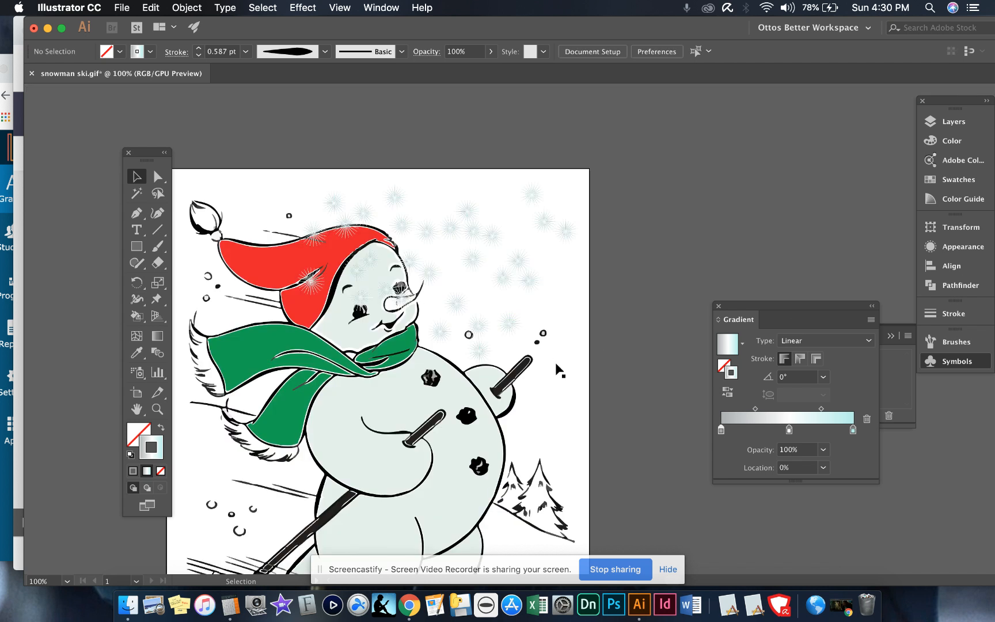
click(565, 308)
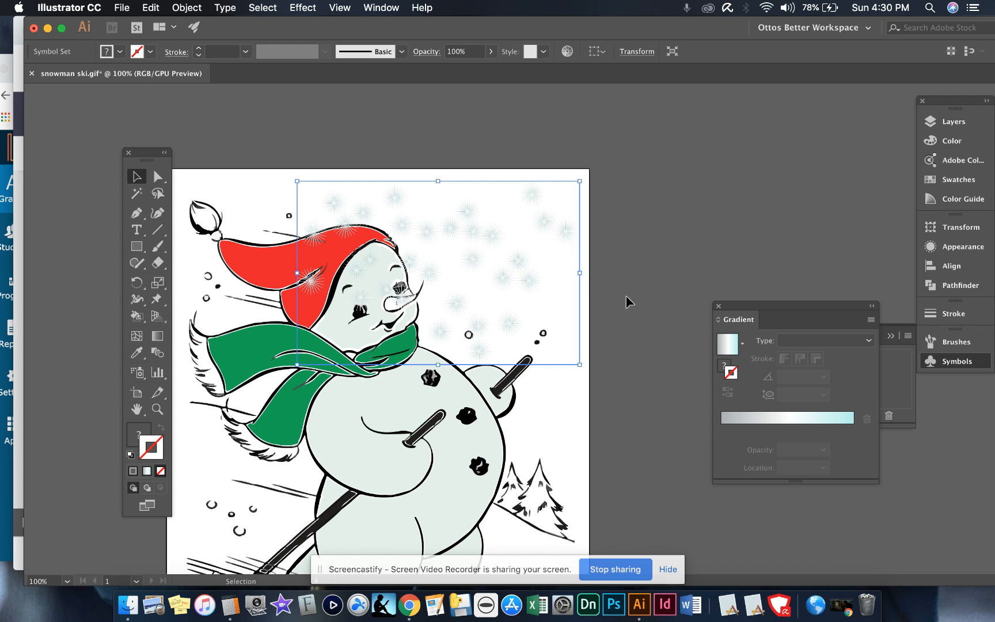
click(645, 282)
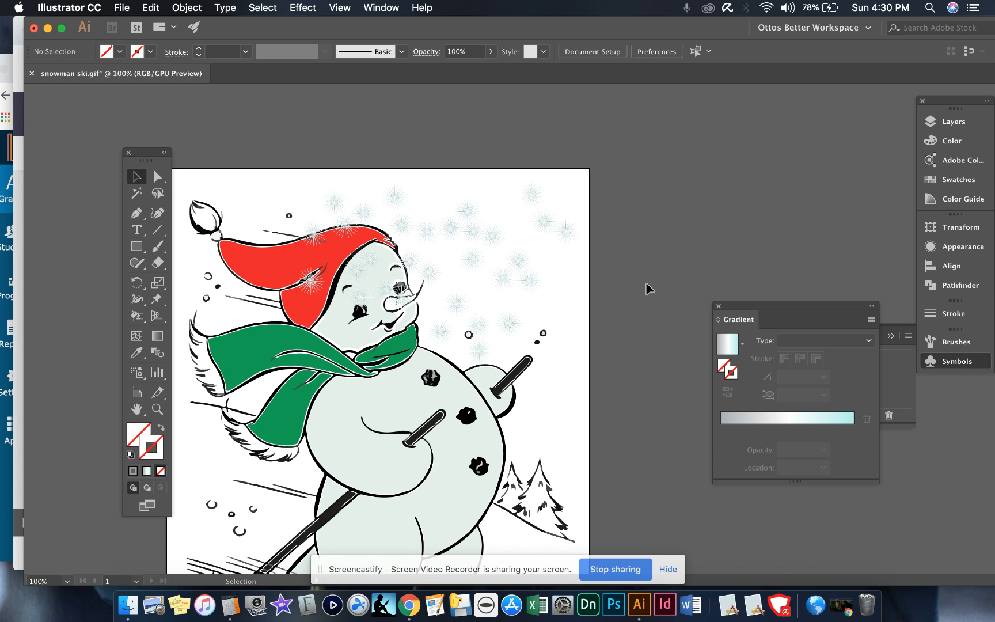
scroll(609, 284, down, 5)
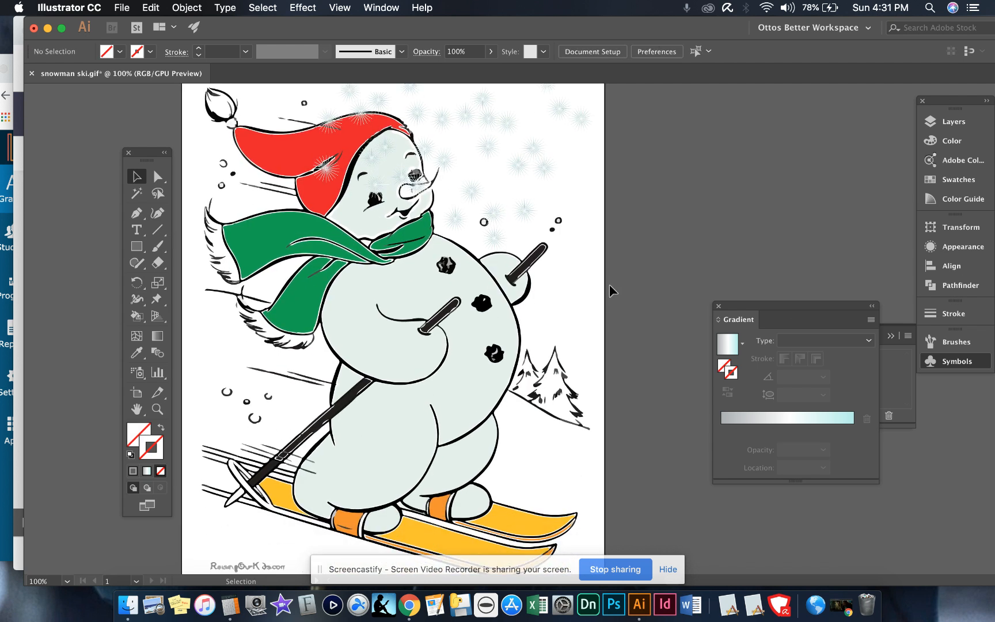
scroll(609, 284, down, 1)
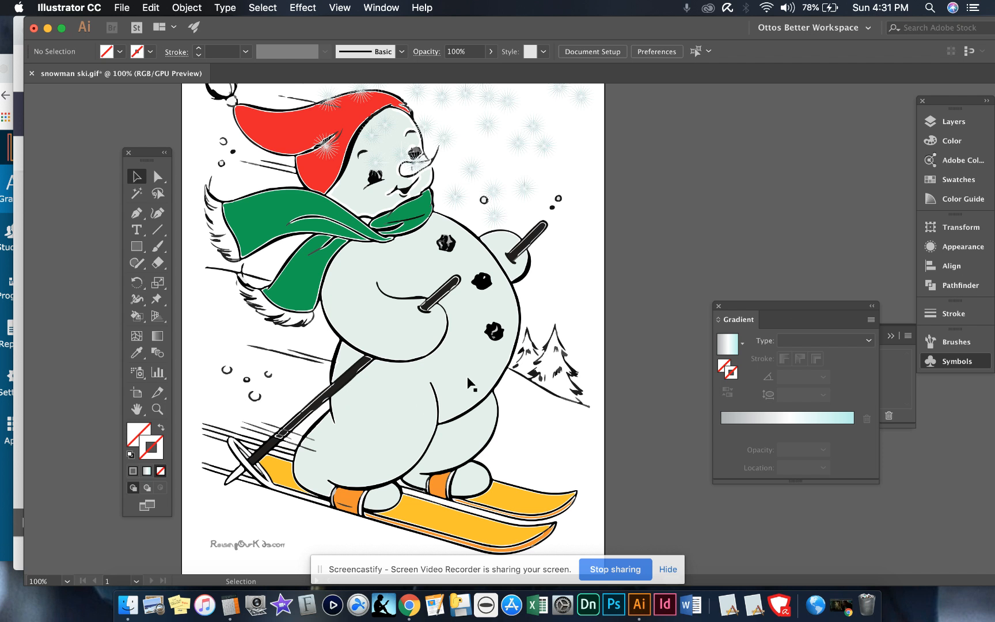